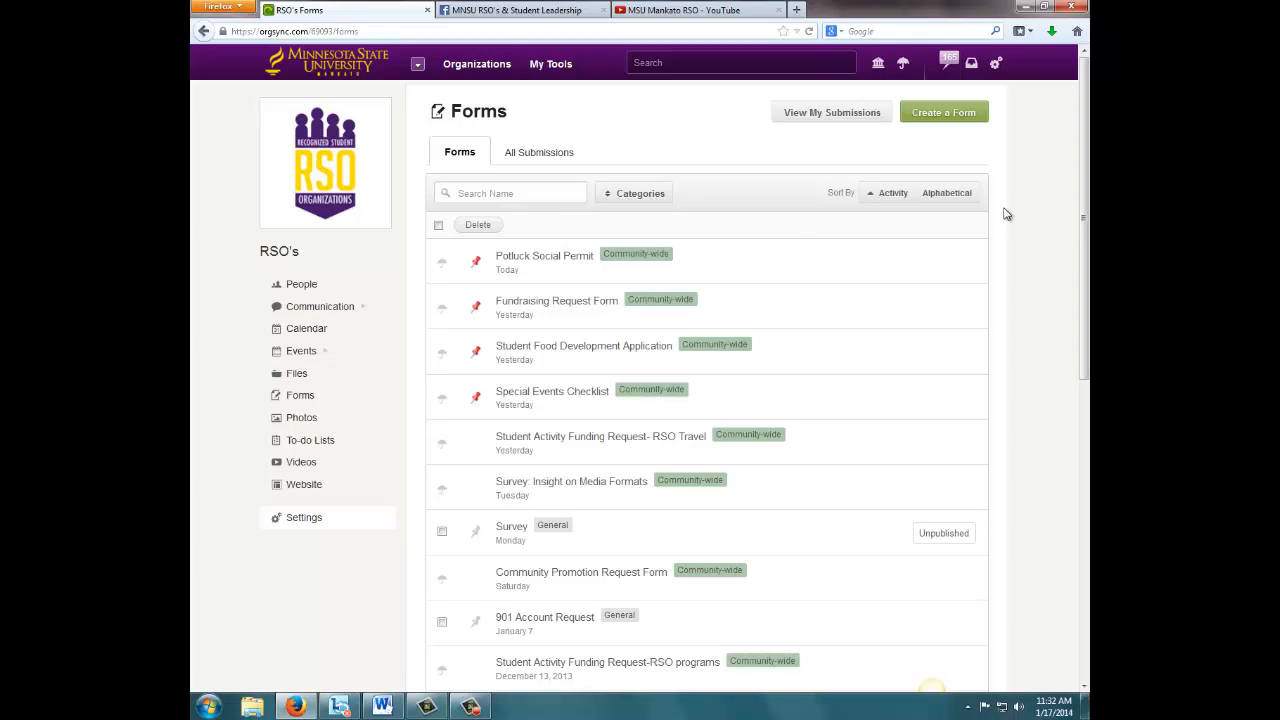
Create a new form named "Test" with the description "Directions"
left_click(933, 114)
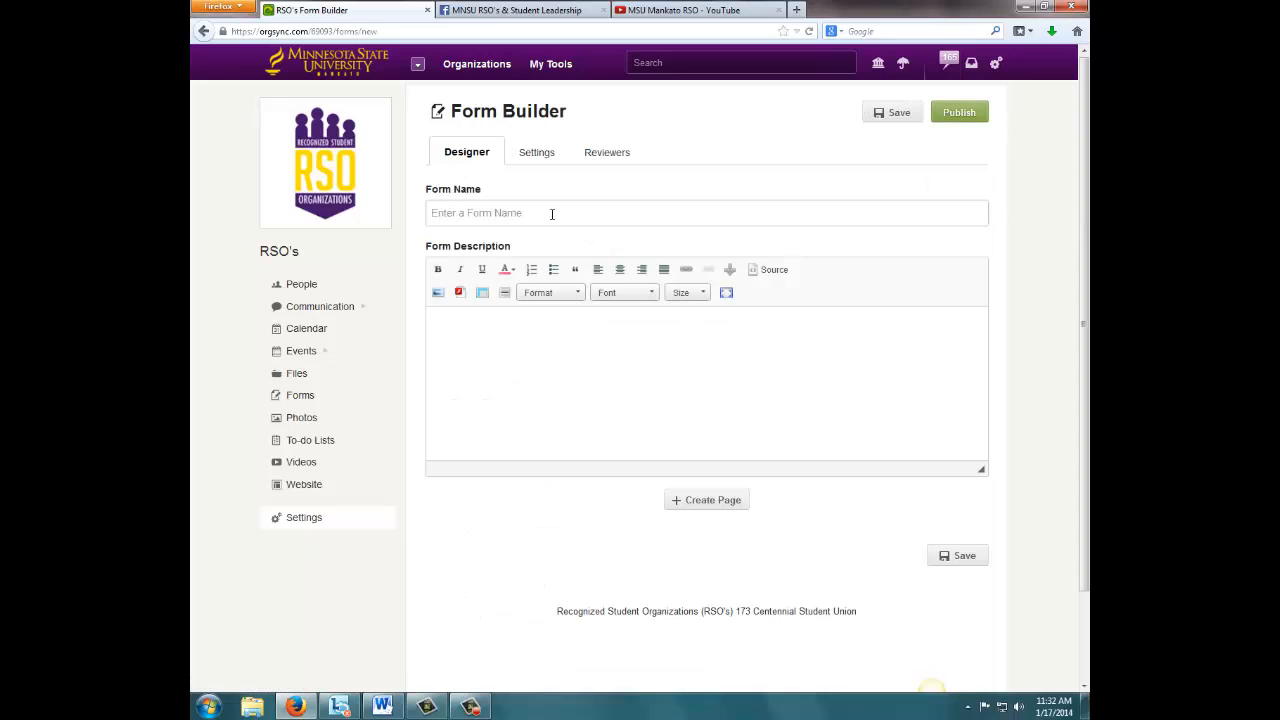
left_click(551, 213)
type("Test")
left_click(538, 339)
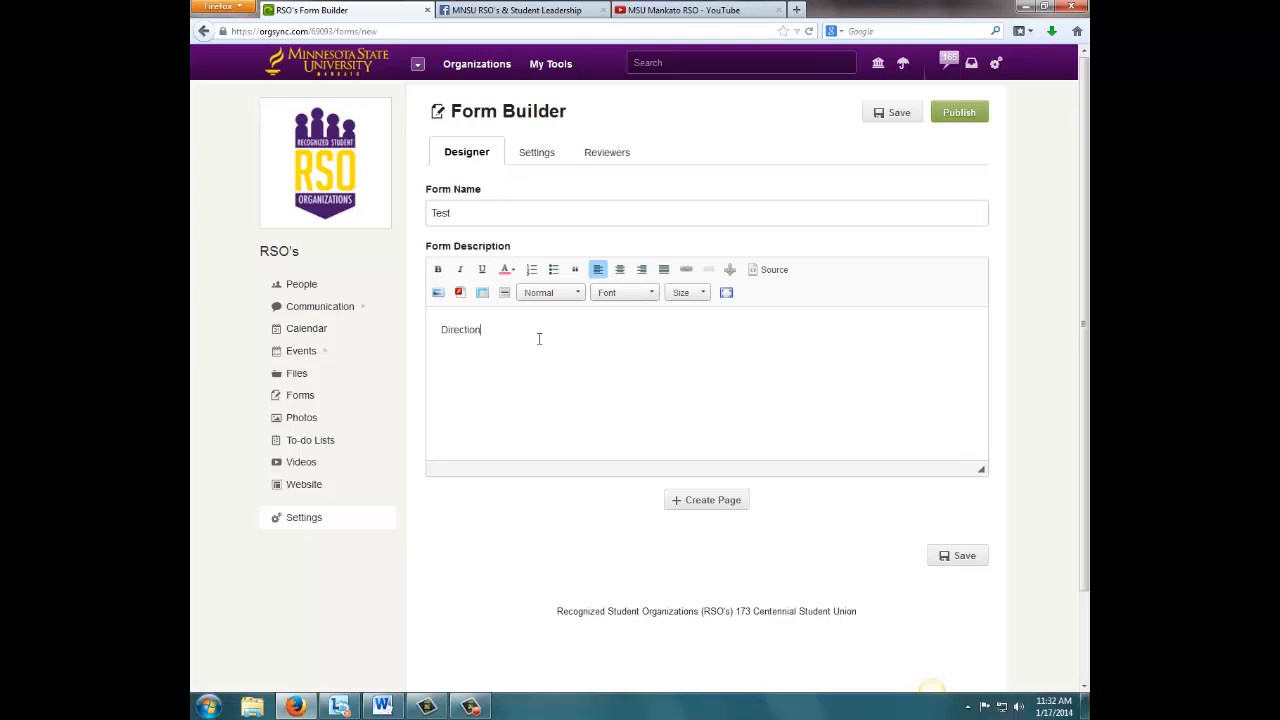
Add a page to the form and title it "Questions"
left_click(702, 503)
left_click(569, 522)
type("Ques")
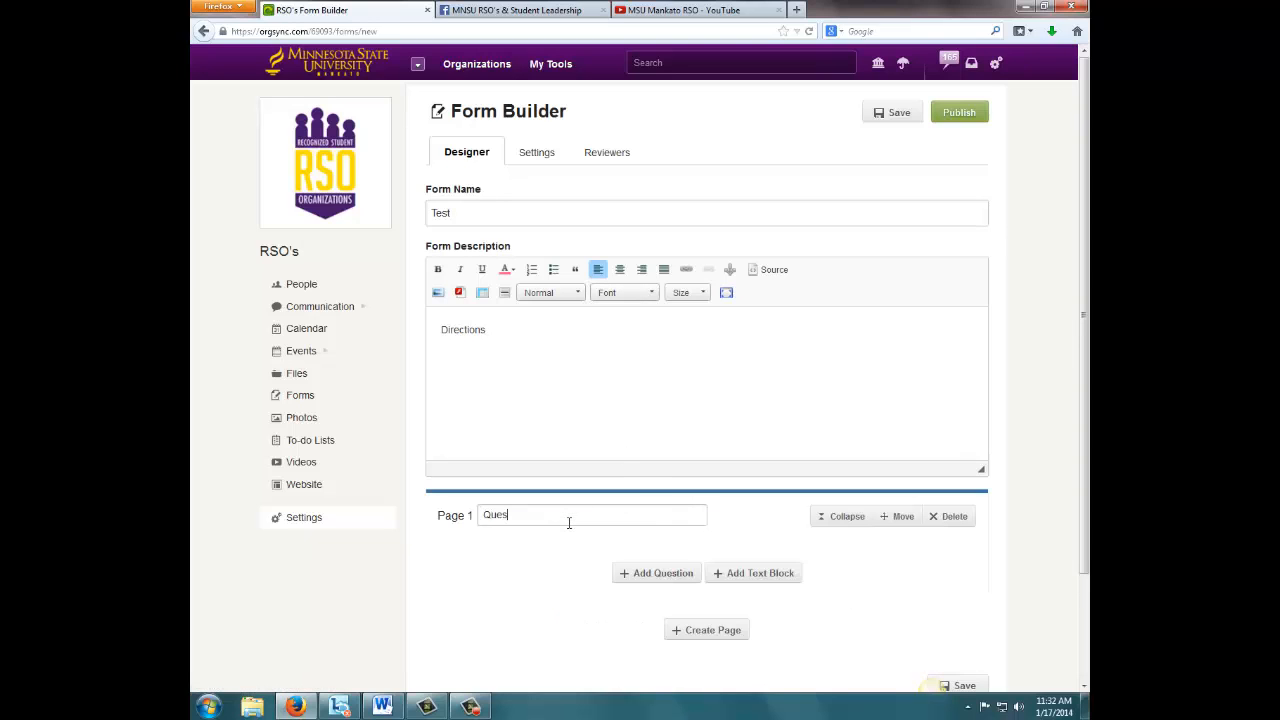
type("tions")
Add a required single-line text question "Name:" to the Questions page, with the Instructions option enabled but left blank
left_click(630, 572)
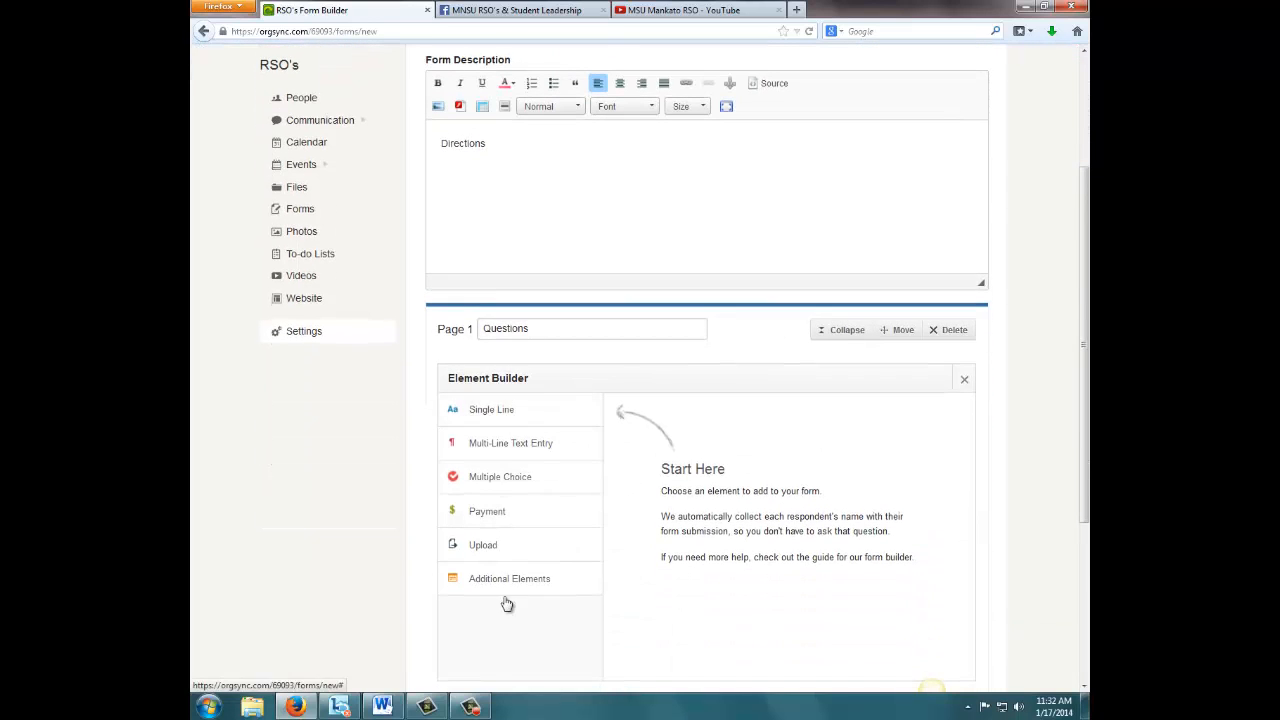
left_click(489, 418)
type("Name:")
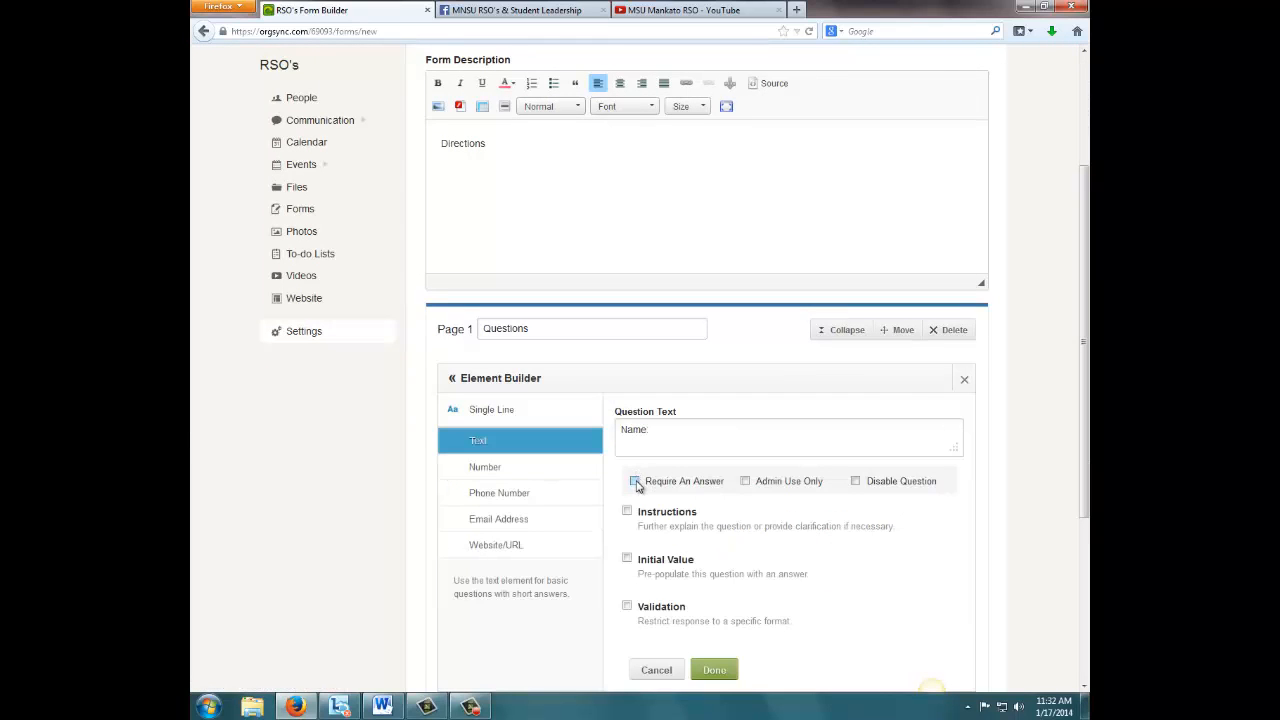
left_click(635, 481)
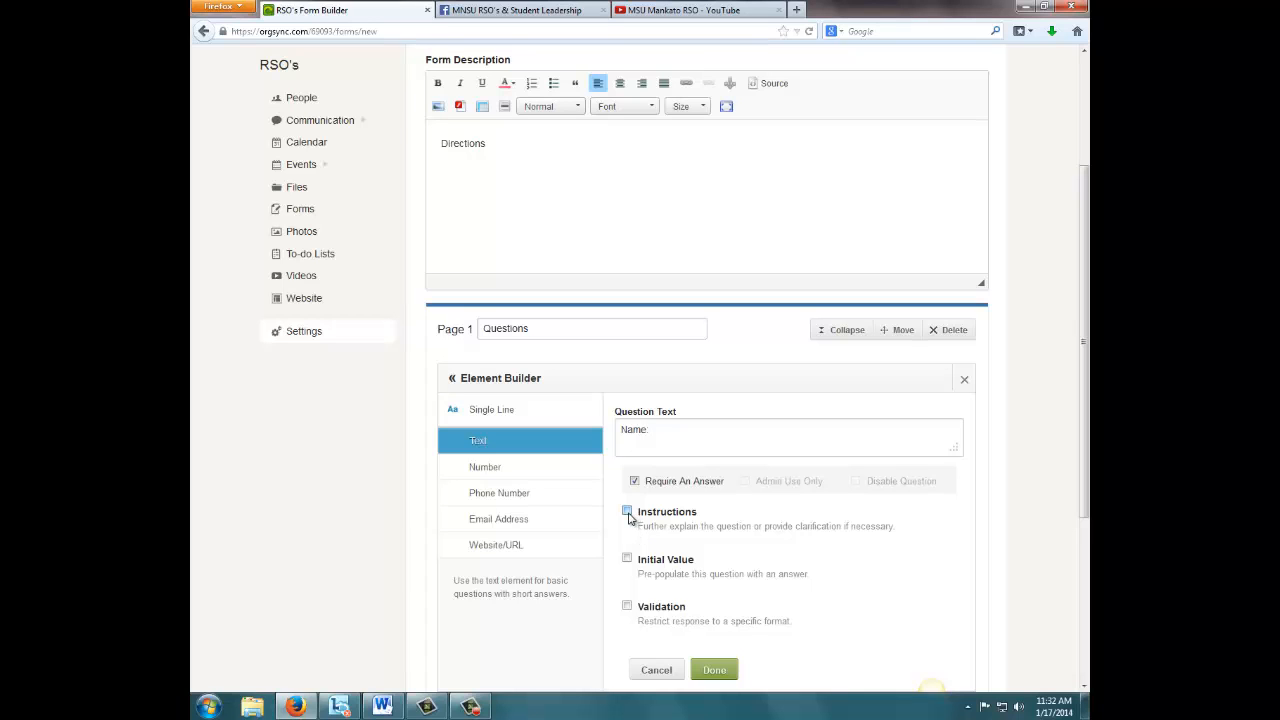
left_click(627, 512)
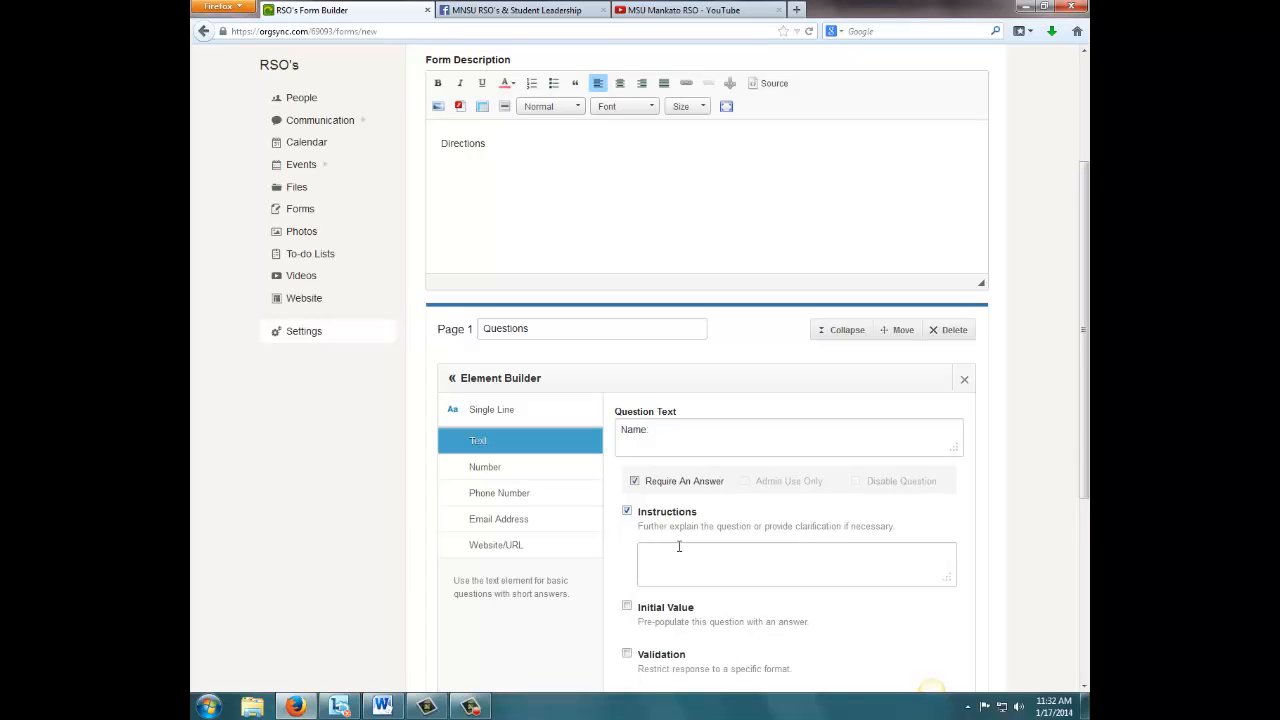
scroll(720, 640, "down", 4)
left_click(712, 475)
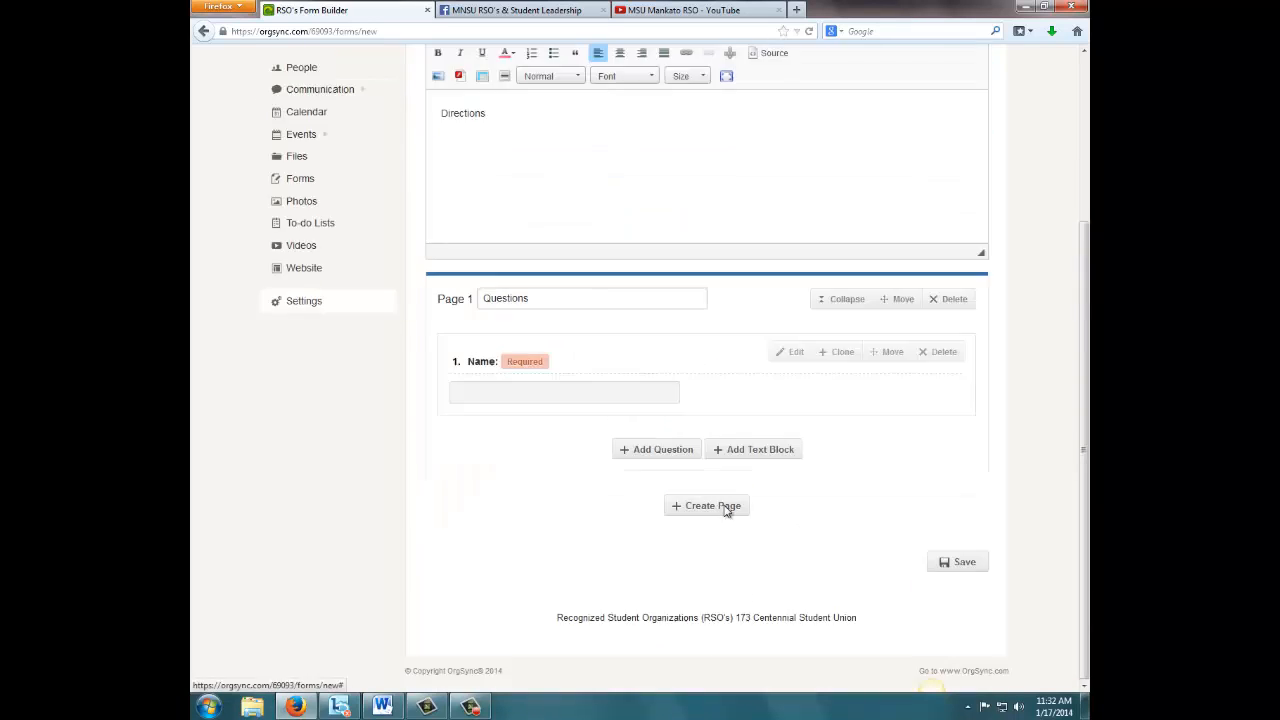
Add a required multi-line text entry question reading "Share a story:"
left_click(663, 449)
scroll(560, 448, "down", 1)
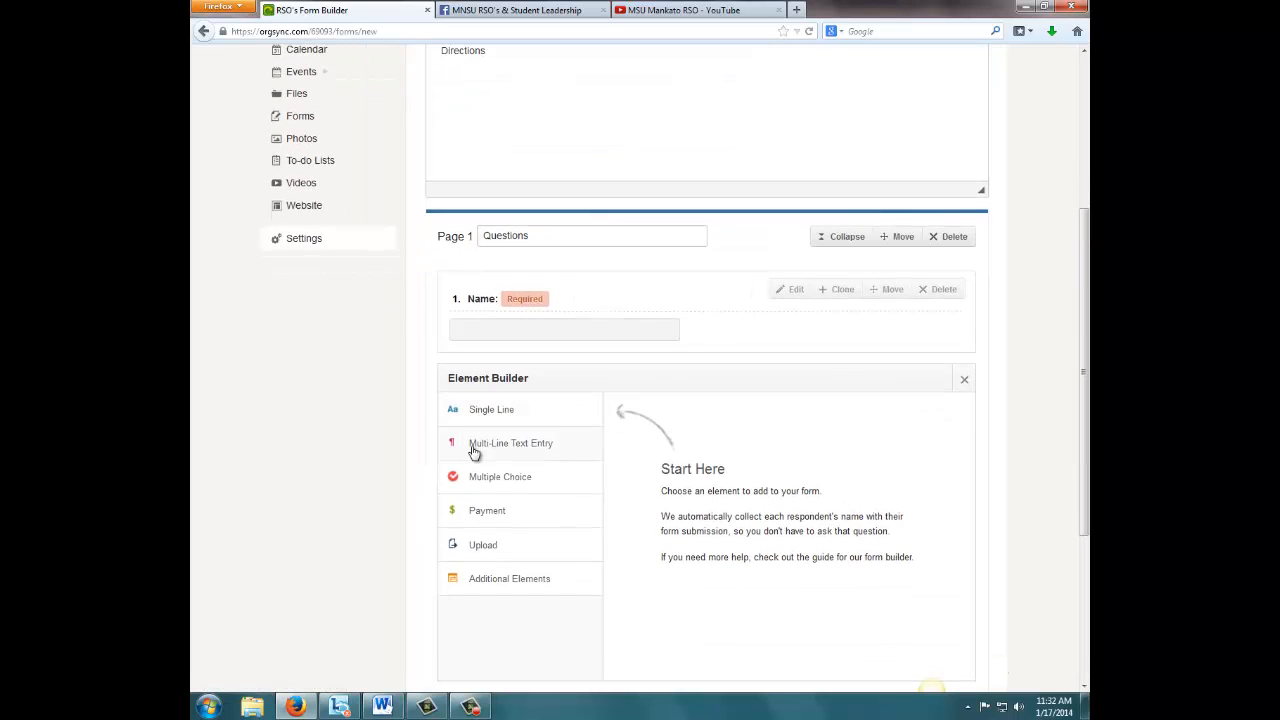
left_click(474, 447)
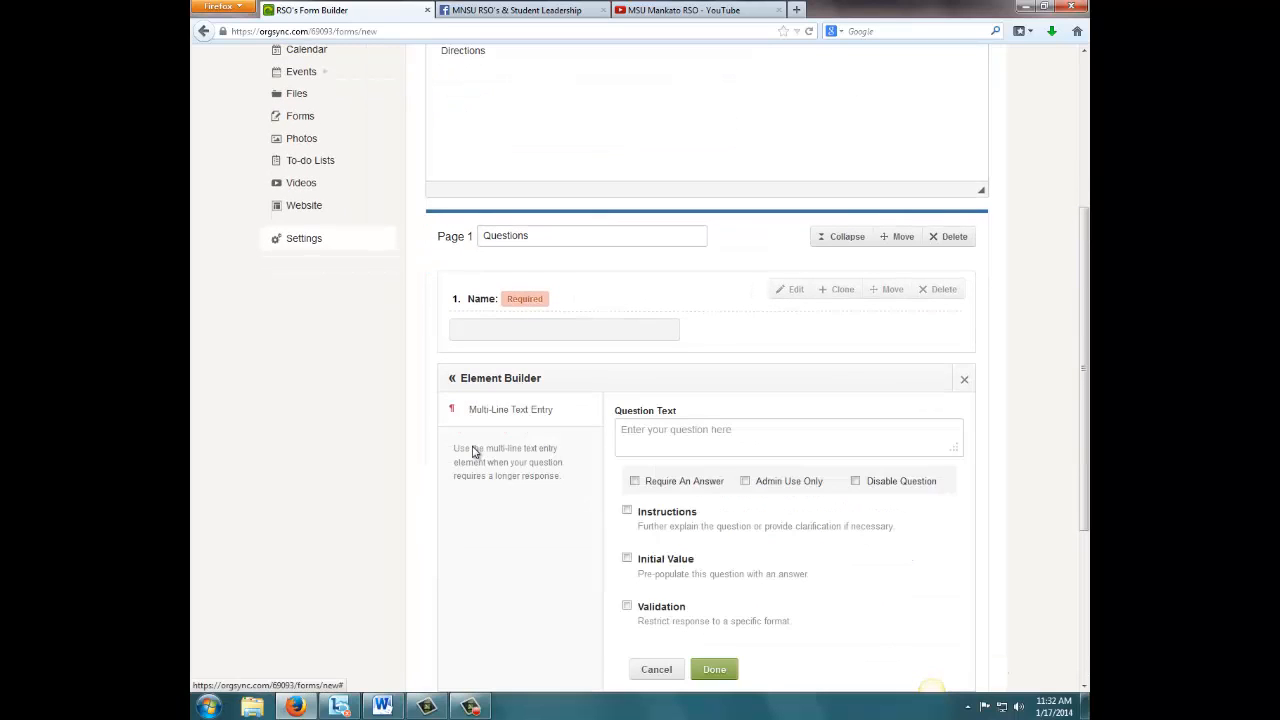
left_click(676, 431)
type("Share a story:")
left_click(634, 481)
left_click(716, 669)
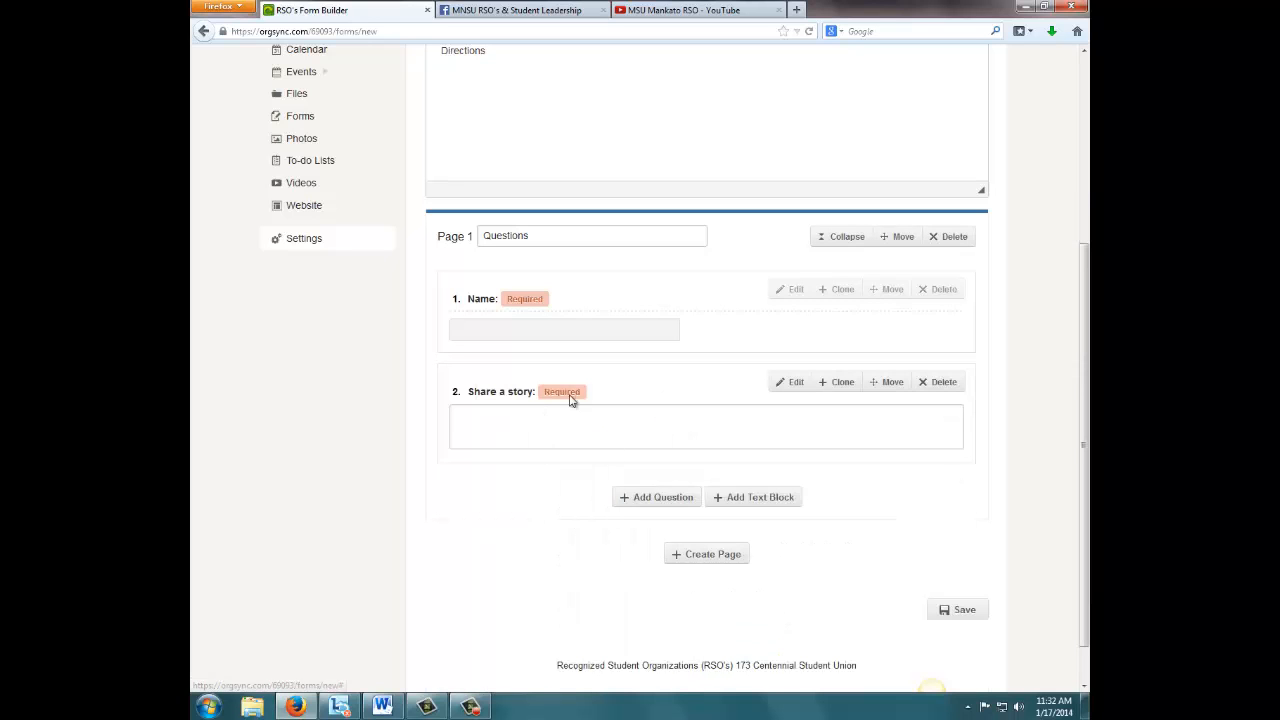
Add a required multiple-choice checkbox question "Which celebrities do you like?" with the answer choices c1, c2 and c3
left_click(648, 500)
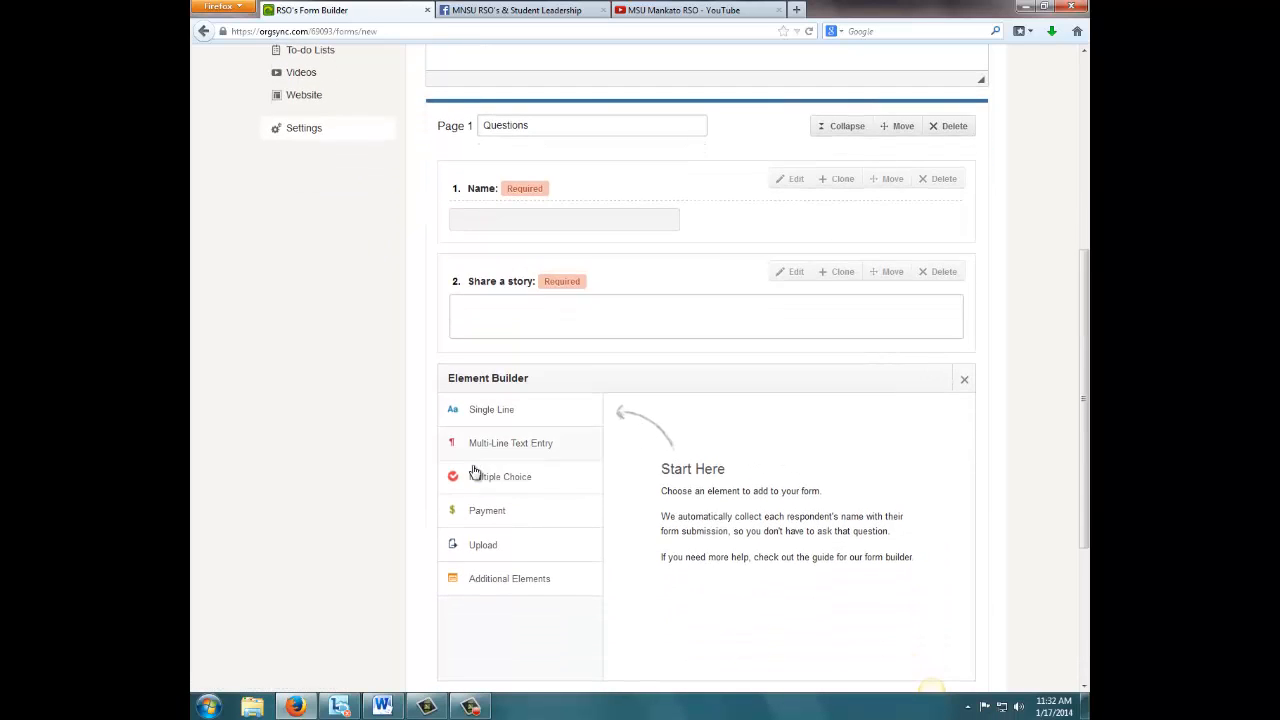
left_click(480, 476)
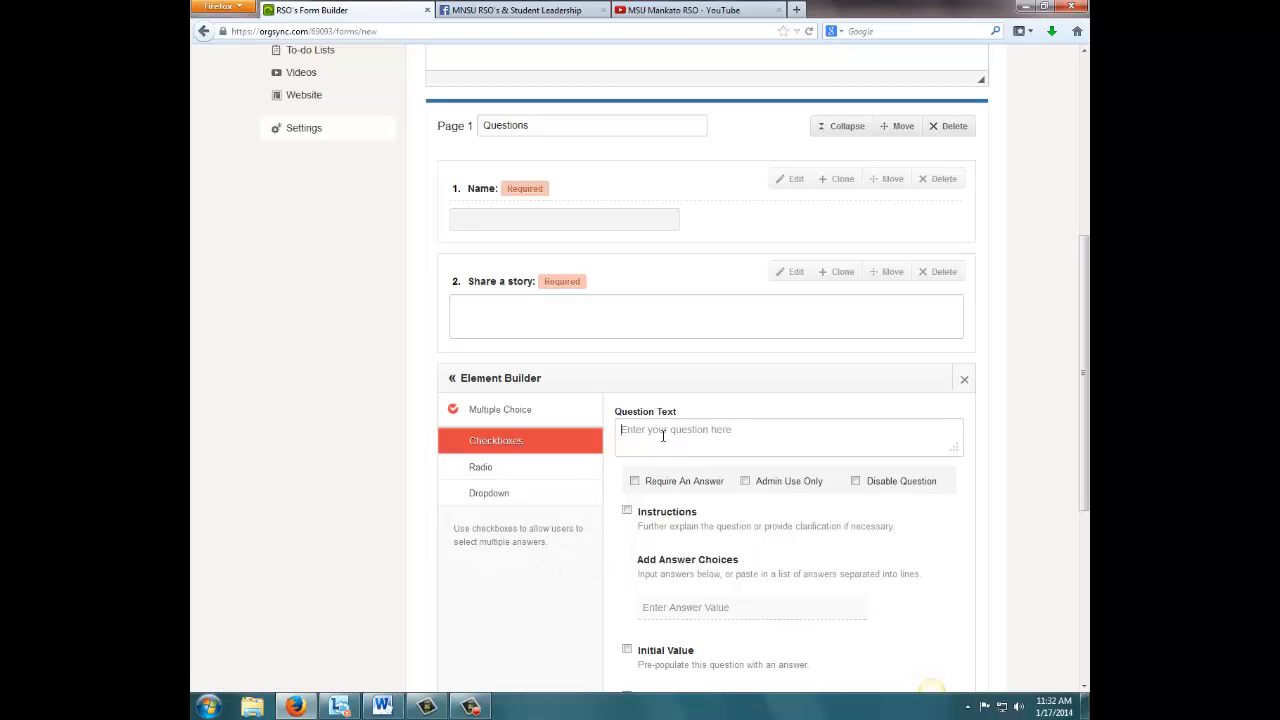
type("Which celebrities do you like?")
left_click(634, 481)
left_click(688, 607)
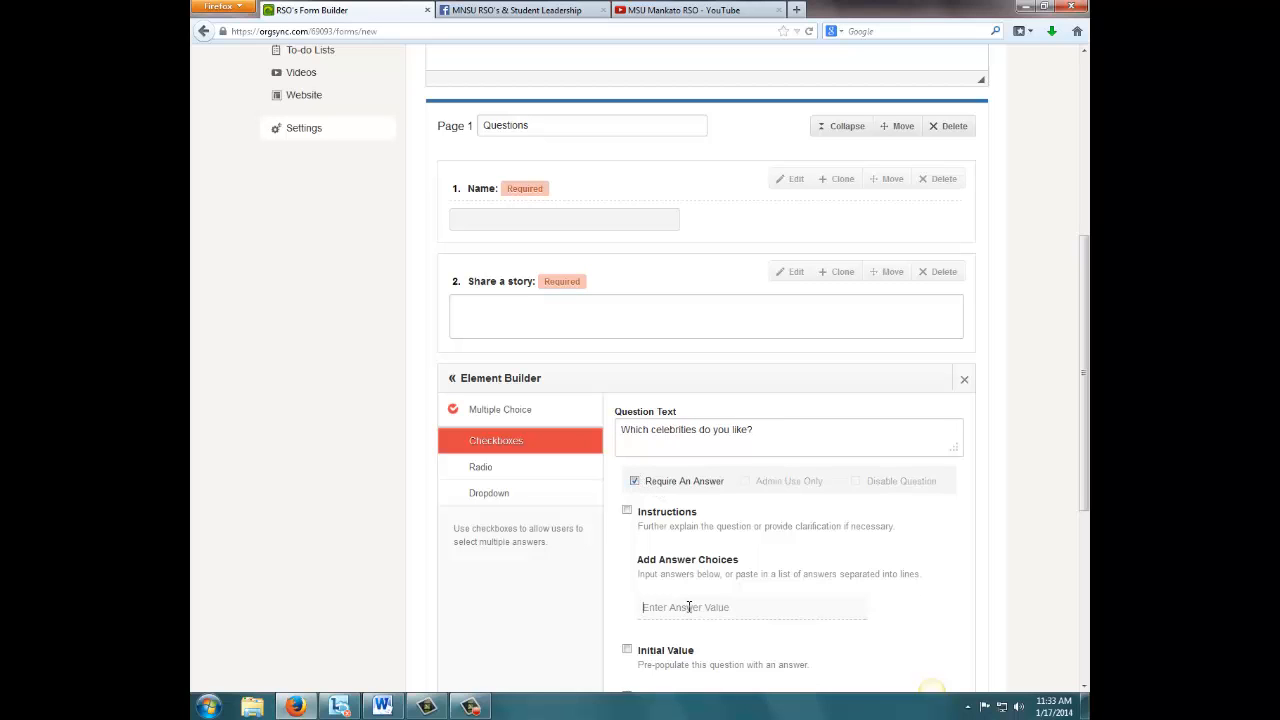
type("c1")
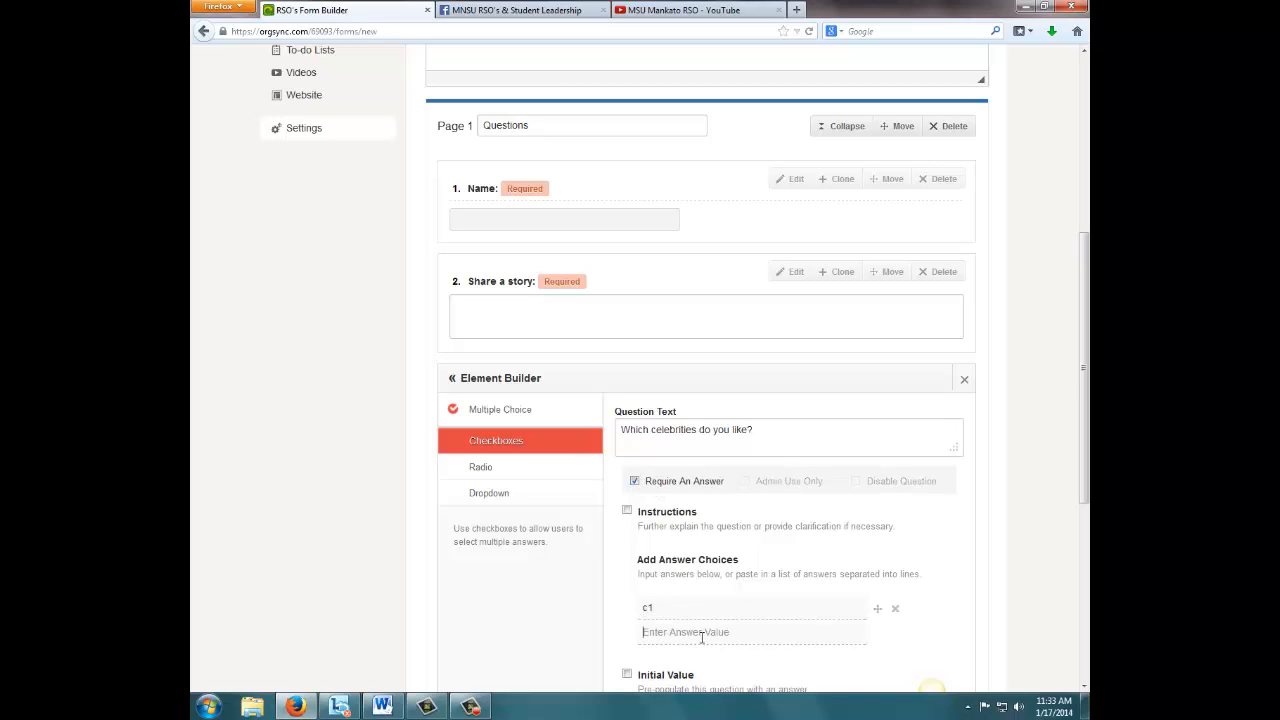
left_click(702, 633)
type("c2")
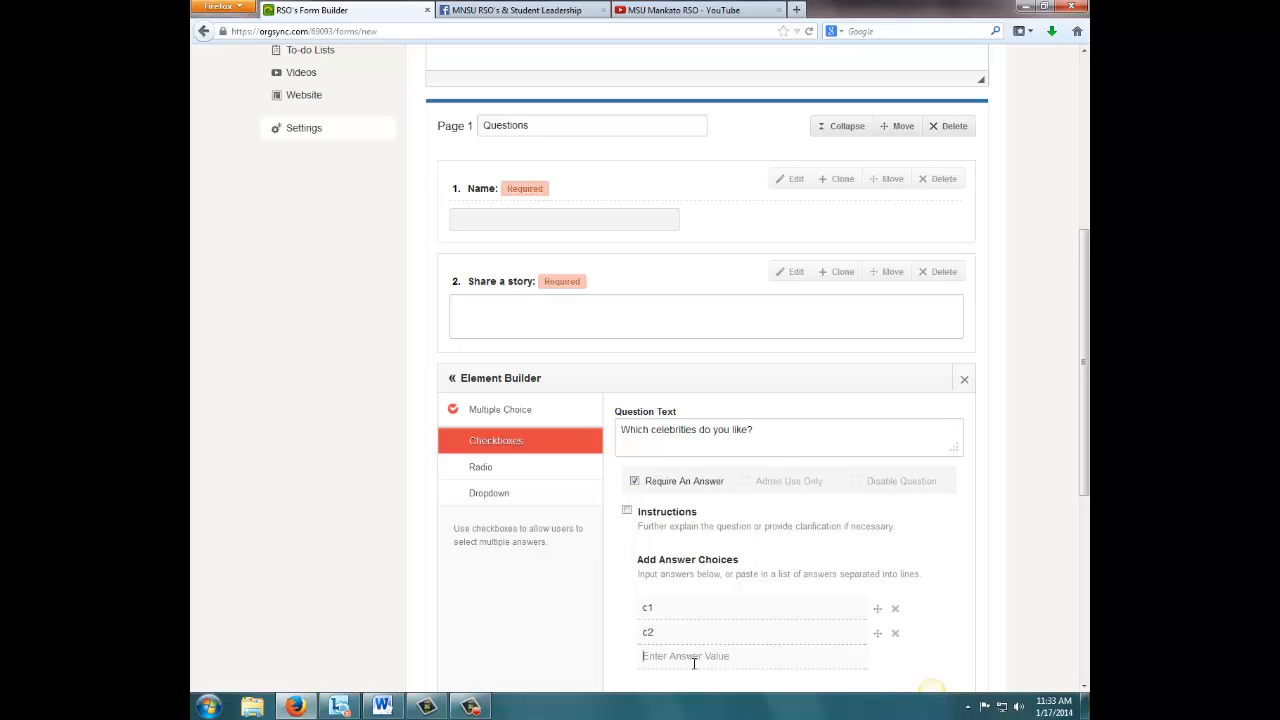
type("c3")
scroll(712, 662, "down", 3)
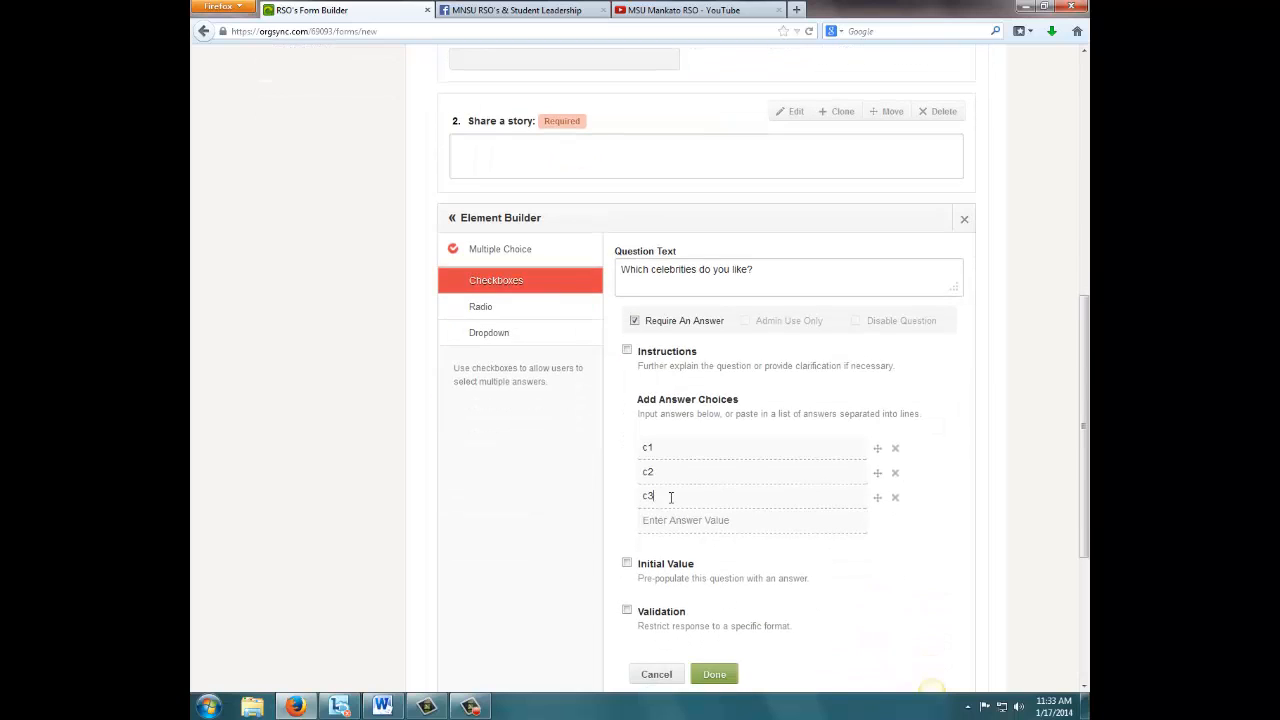
left_click(713, 675)
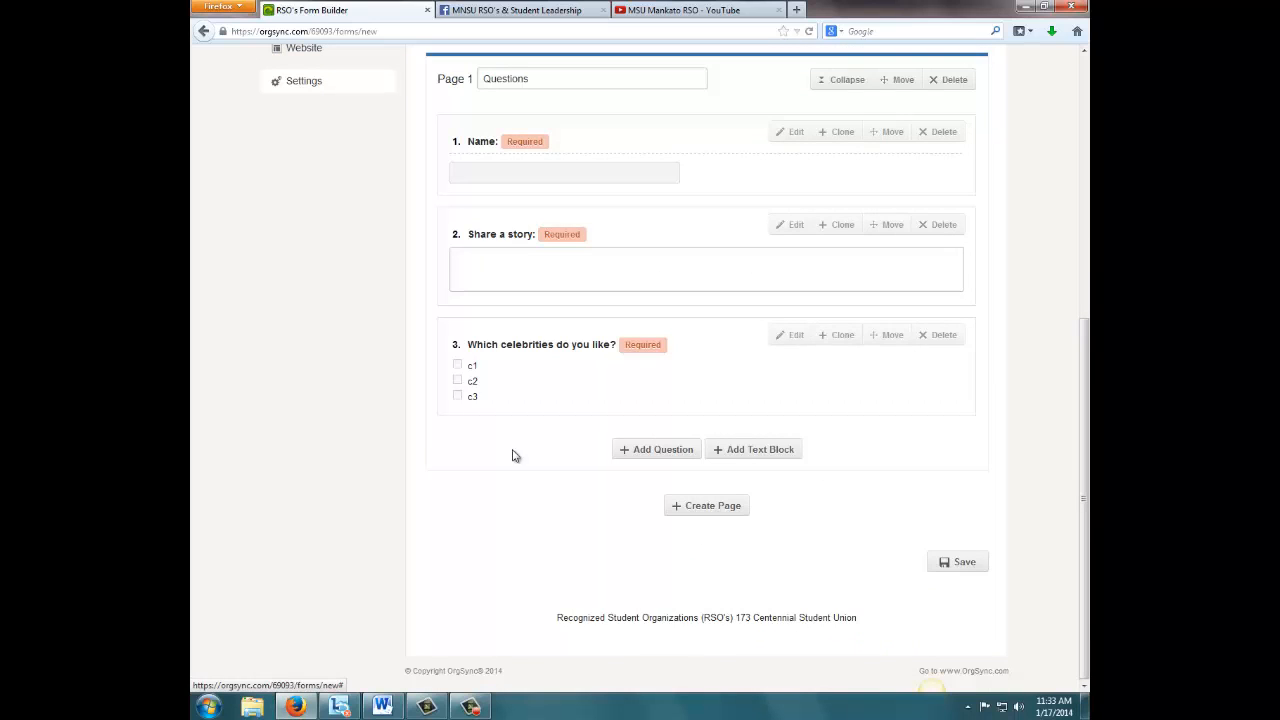
Add a required multiple-choice radio question "Do you like pizza?" with the answer choices y and n
left_click(631, 451)
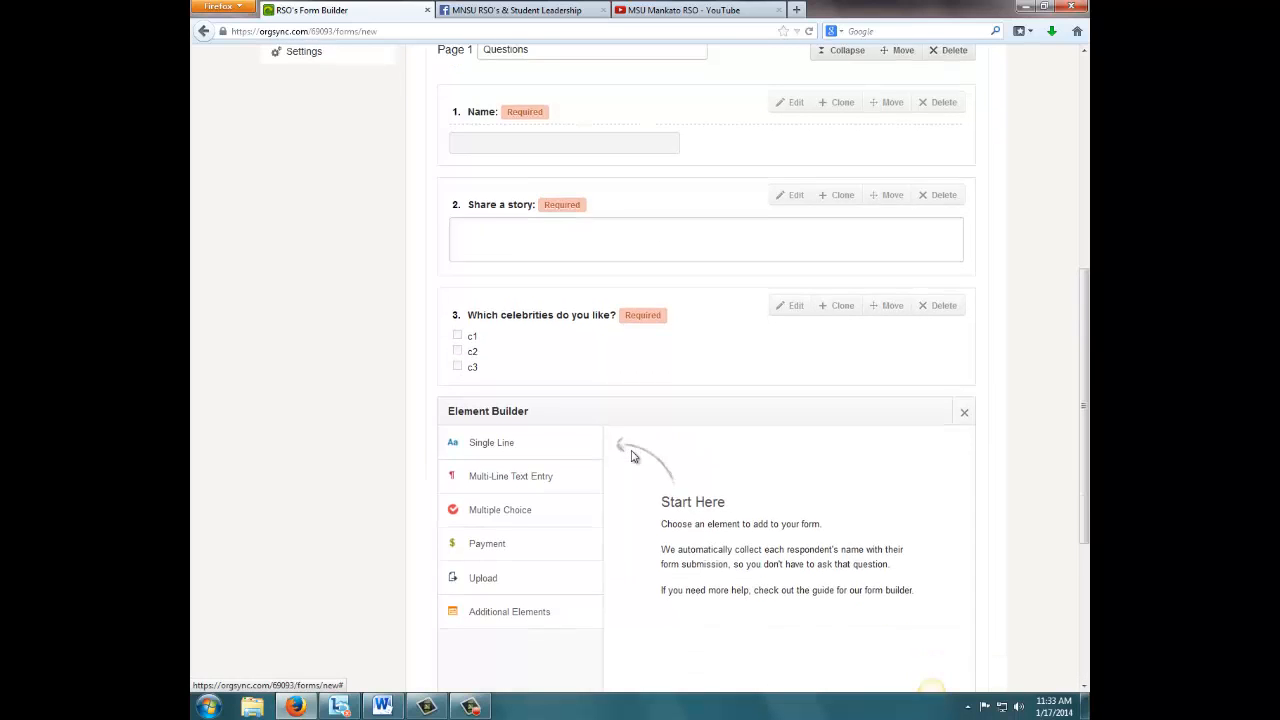
left_click(529, 477)
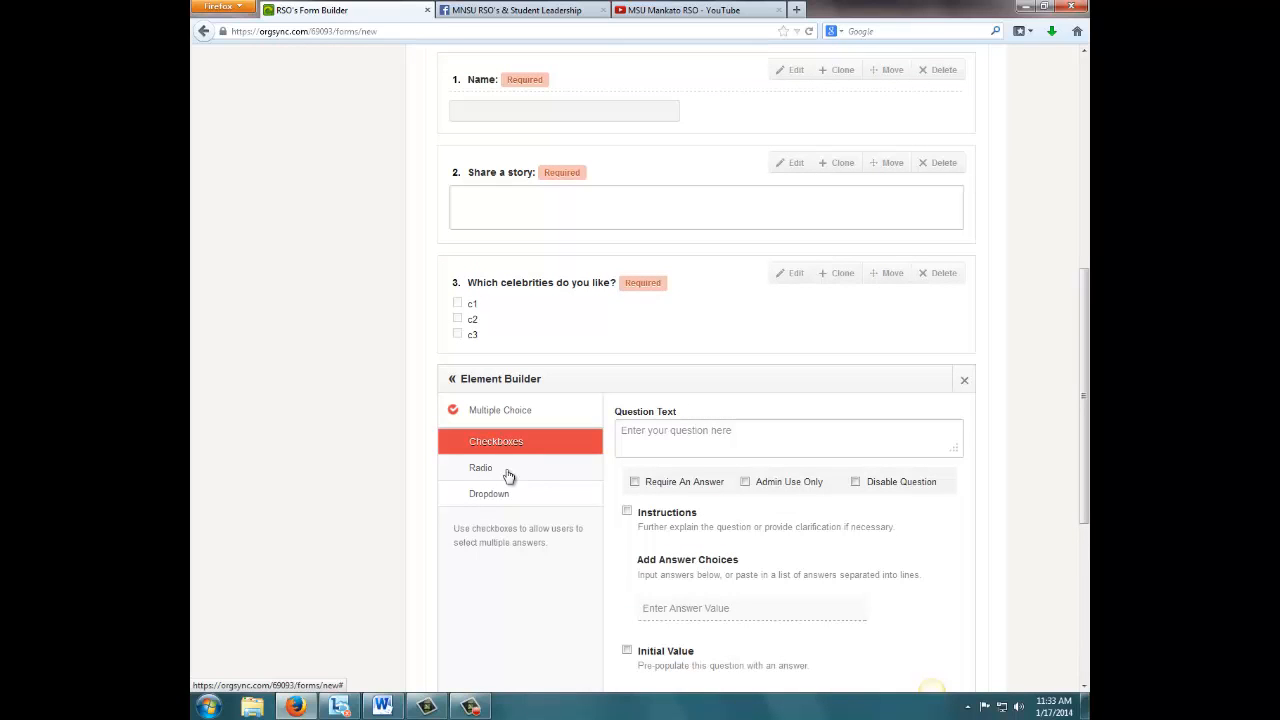
left_click(508, 476)
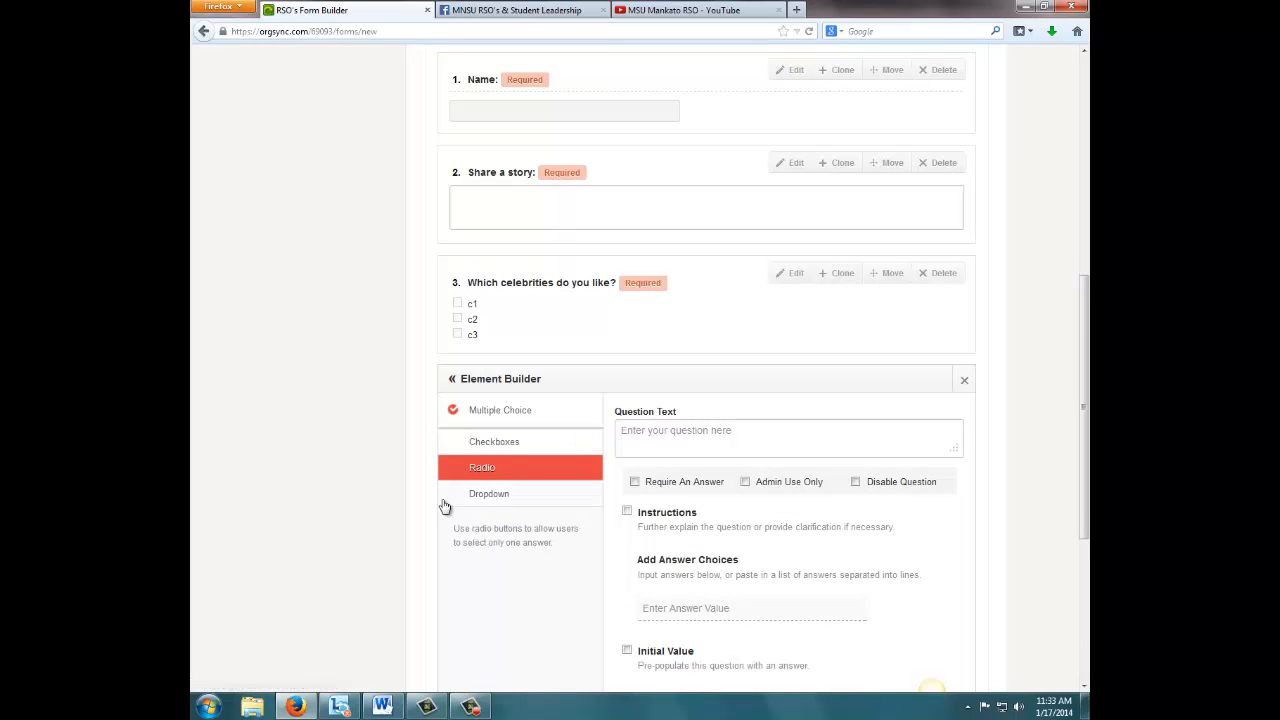
left_click(689, 444)
type("D")
left_click(634, 481)
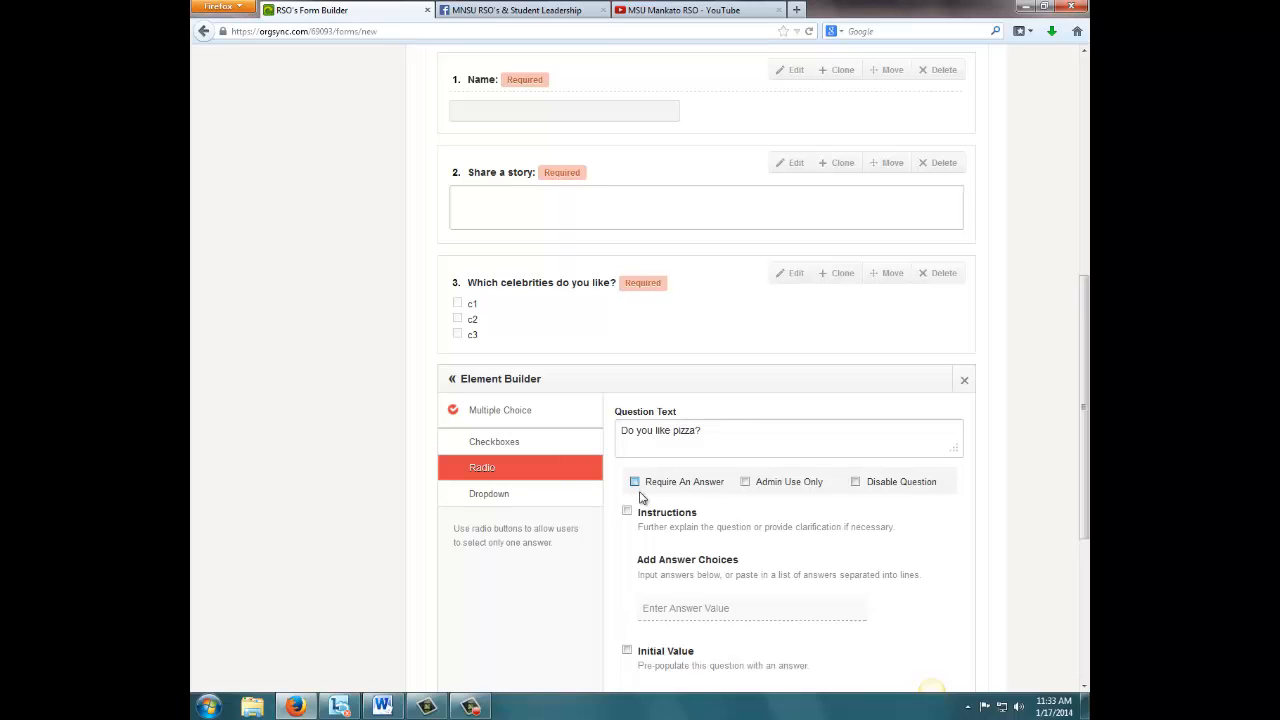
left_click(699, 608)
type("y ")
type("n")
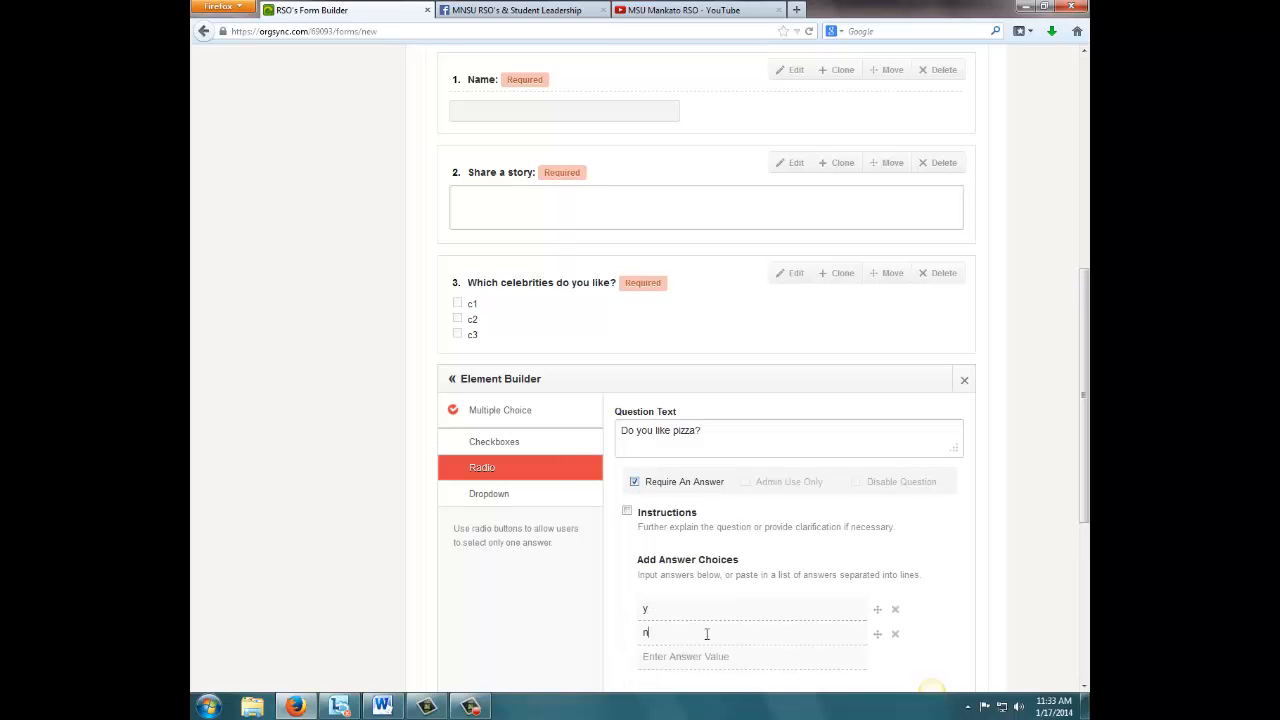
scroll(775, 630, "down", 3)
left_click(718, 522)
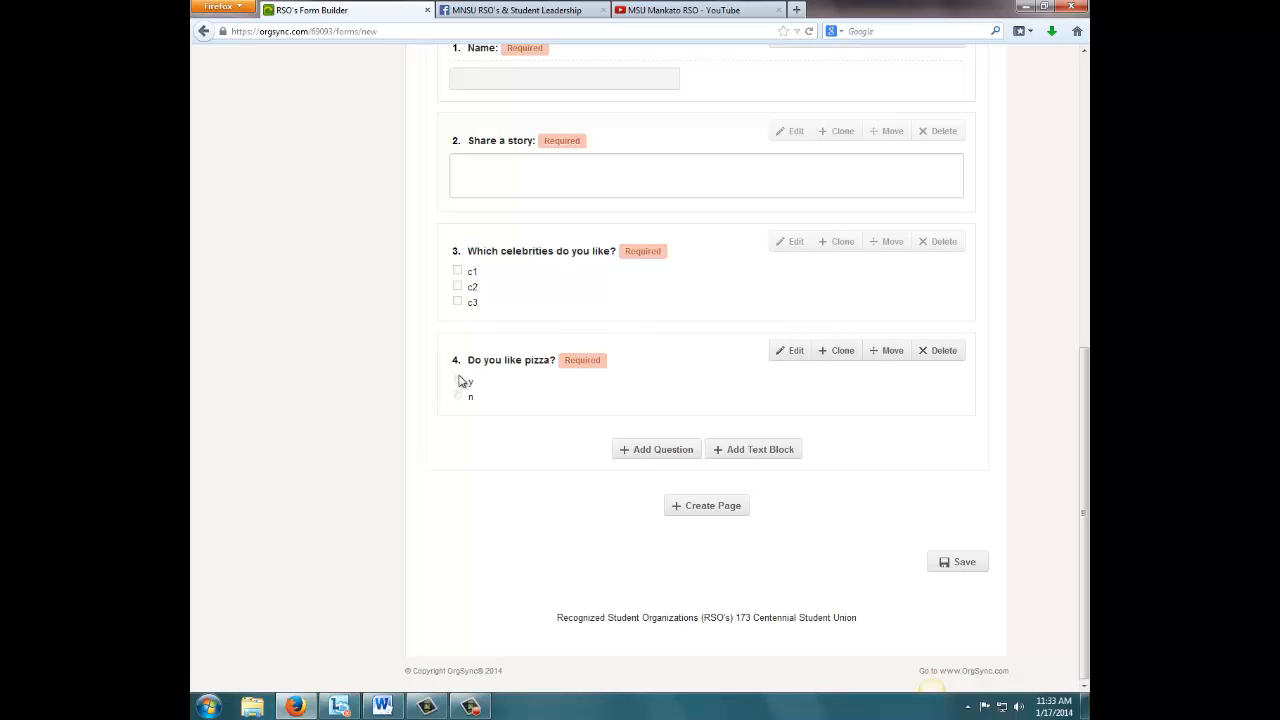
Look at the Payment element's settings without adding it, and add an optional File Upload element below the pizza question
left_click(656, 449)
scroll(652, 449, "down", 1)
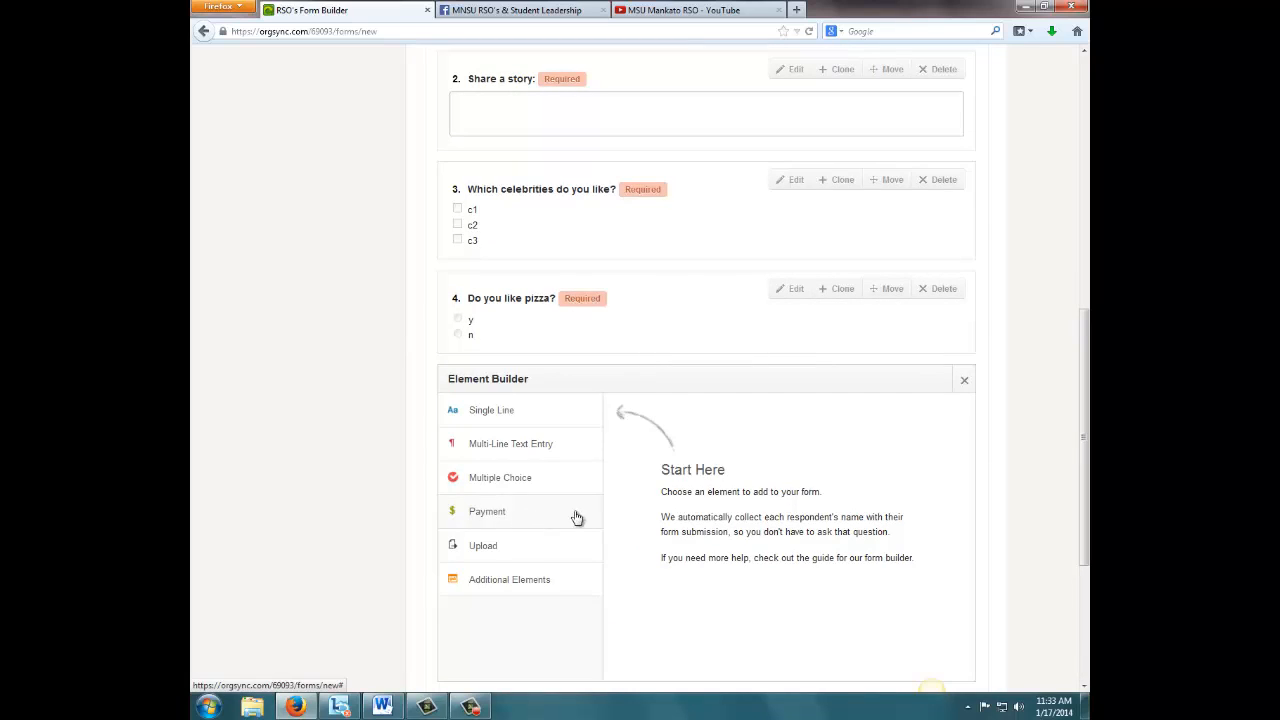
left_click(523, 516)
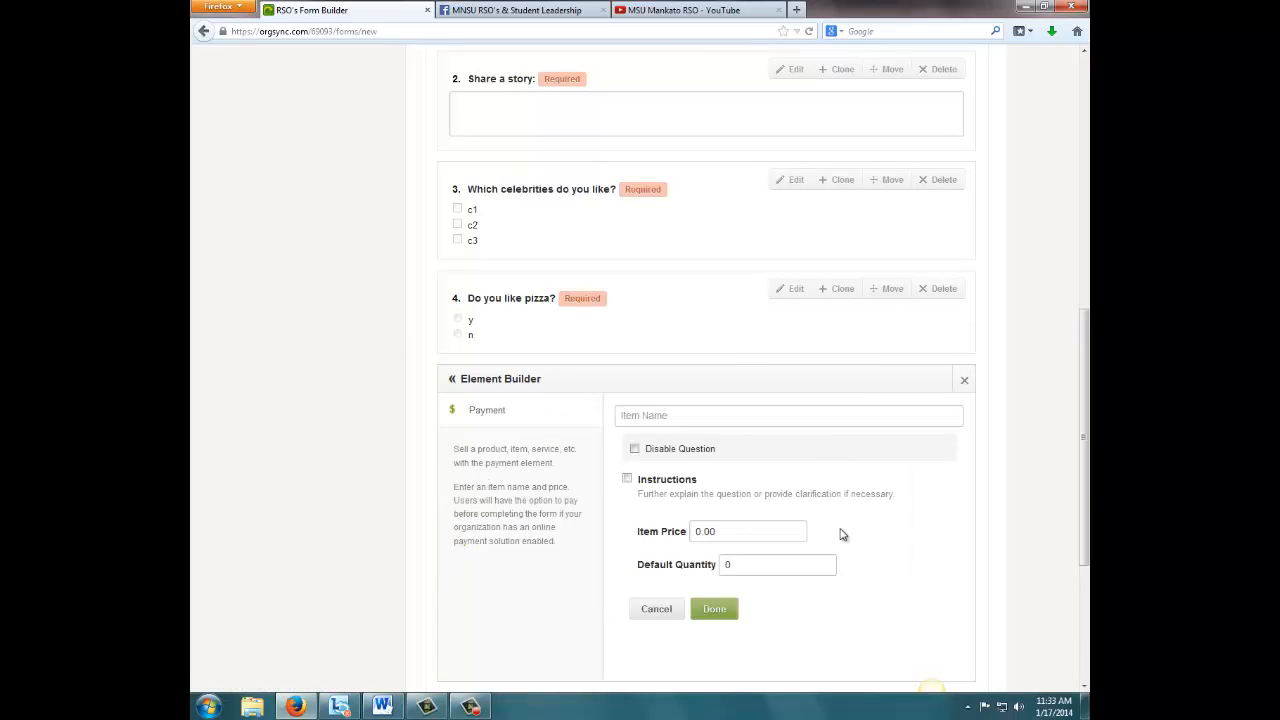
left_click(513, 380)
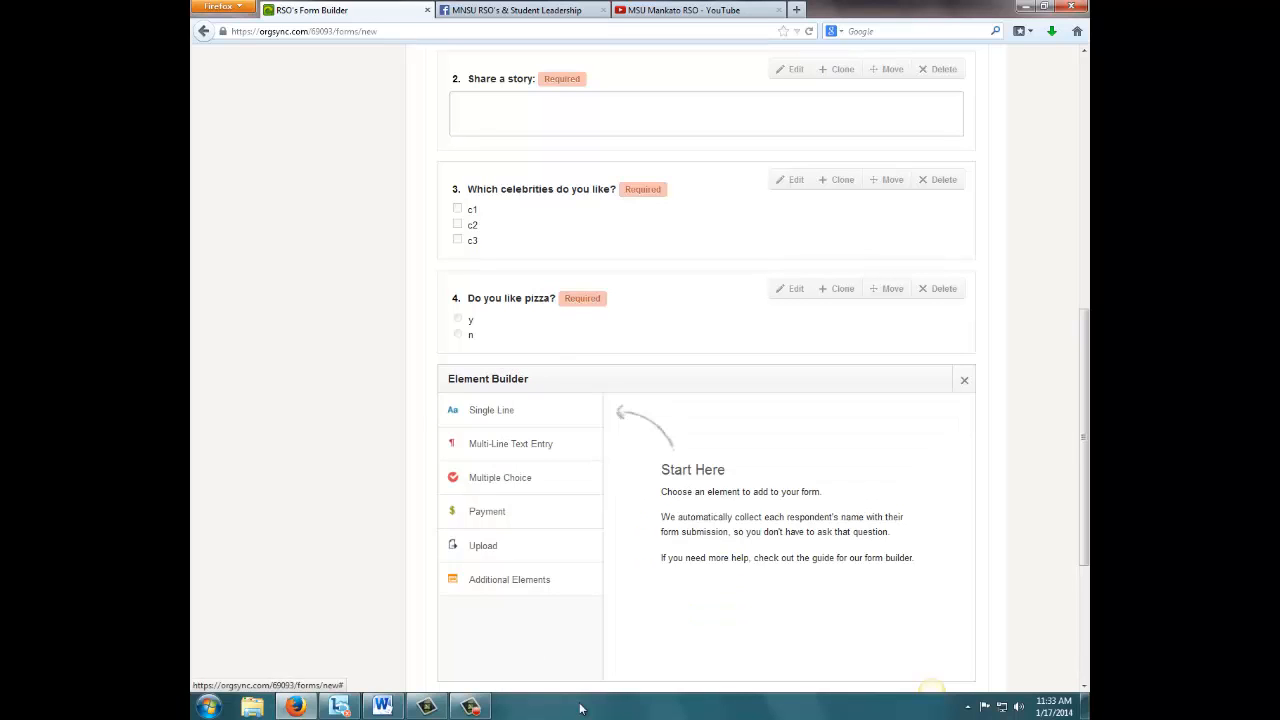
left_click(484, 553)
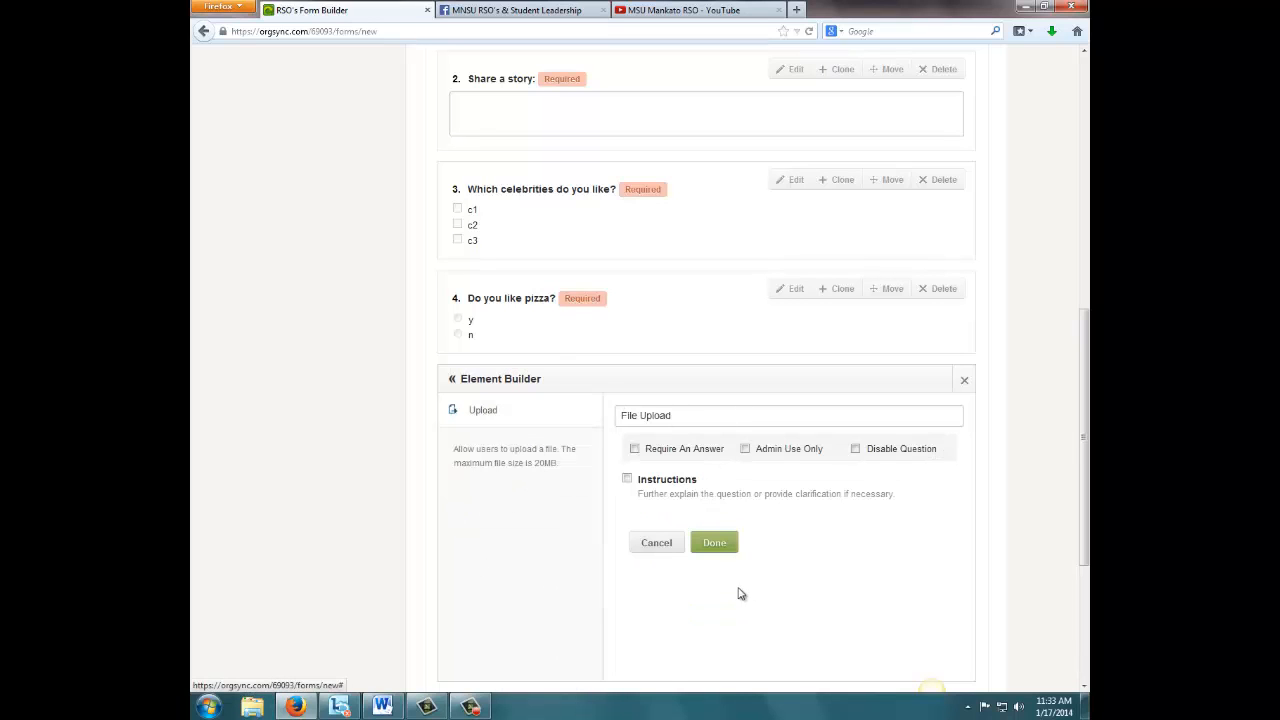
left_click(723, 548)
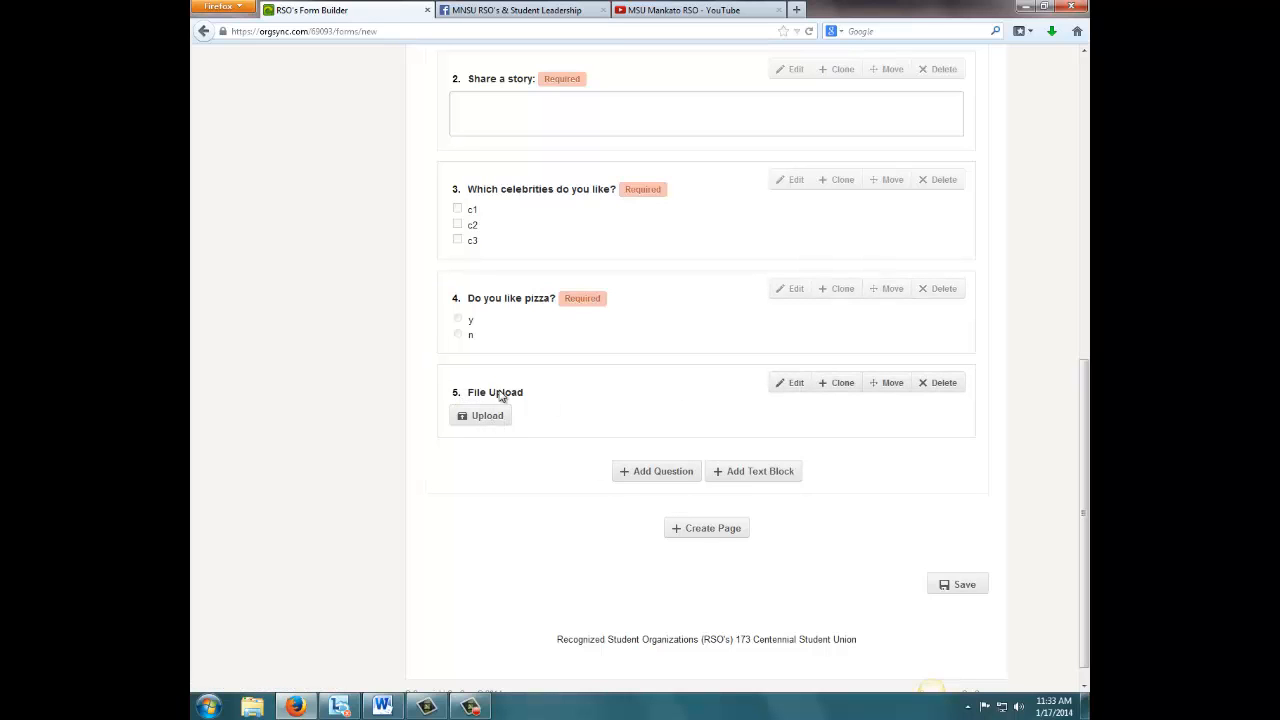
Add a required Terms & Conditions element titled "Terms & Conditions" with the text "ff" and the default "I Agree" checkbox label
left_click(648, 487)
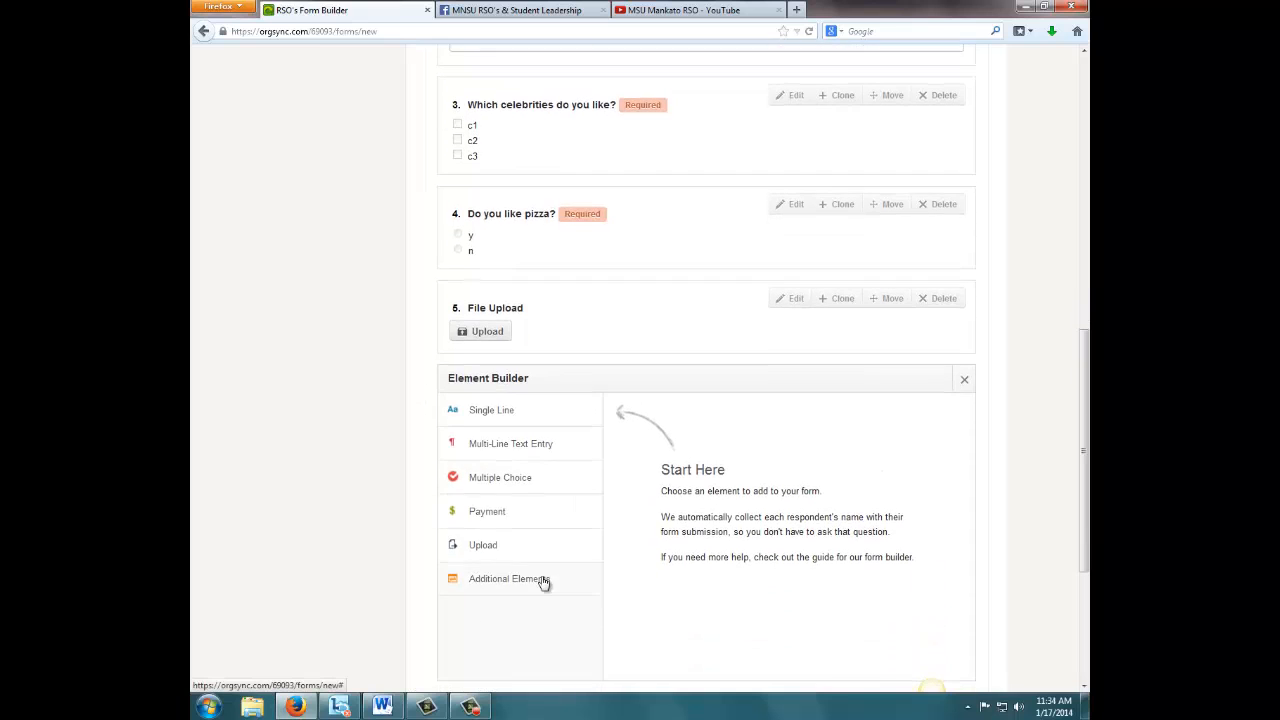
left_click(543, 580)
left_click(534, 412)
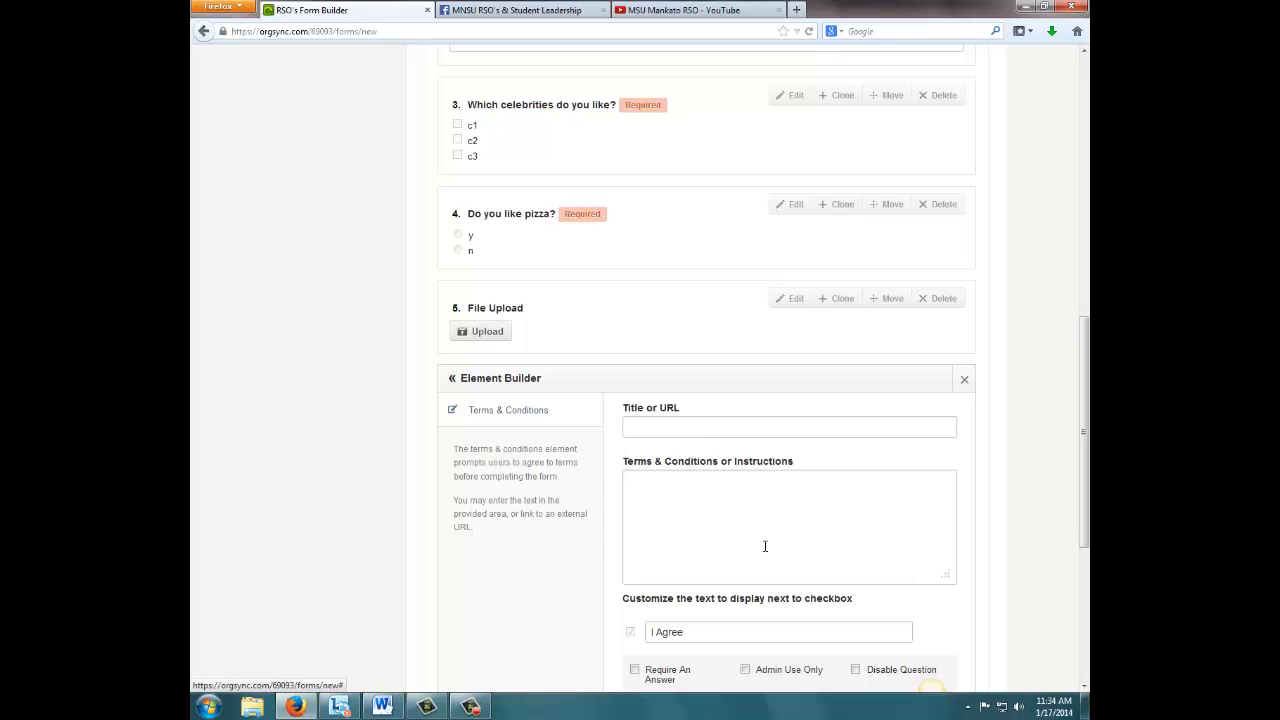
type("Term")
type("s & Conditions")
left_click(742, 514)
type("ff")
scroll(634, 655, "down", 3)
left_click(634, 349)
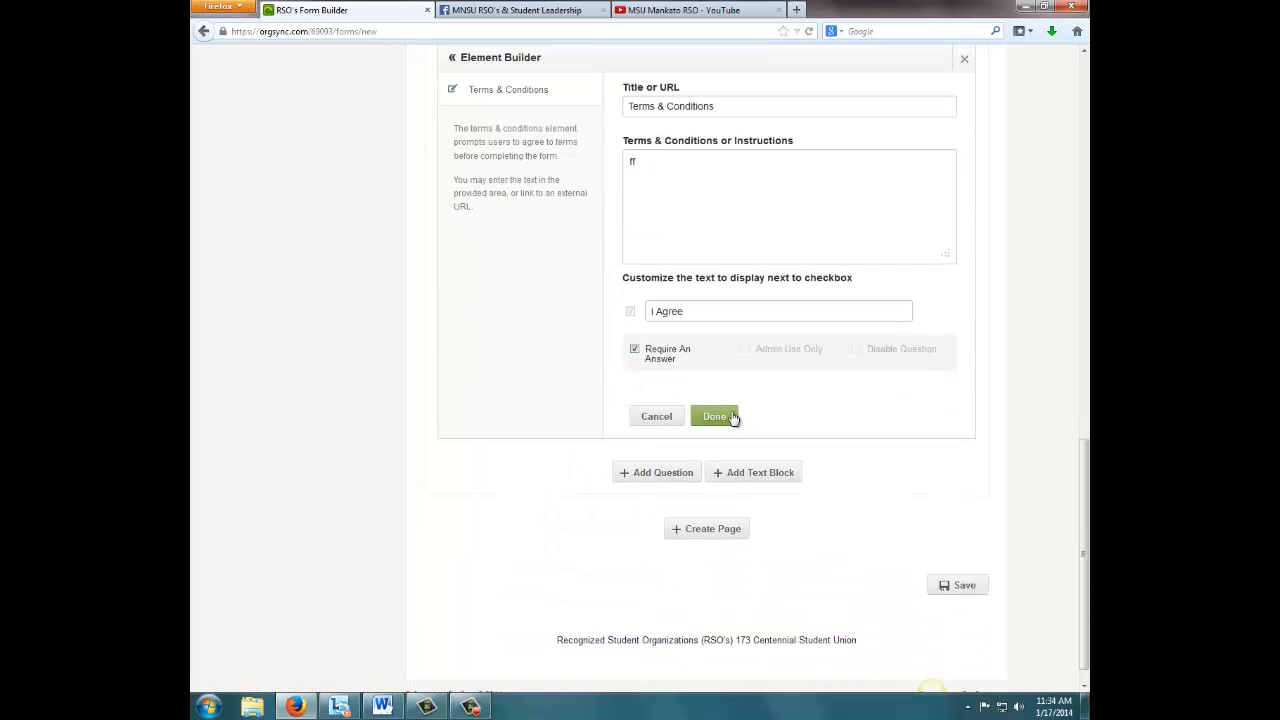
left_click(733, 417)
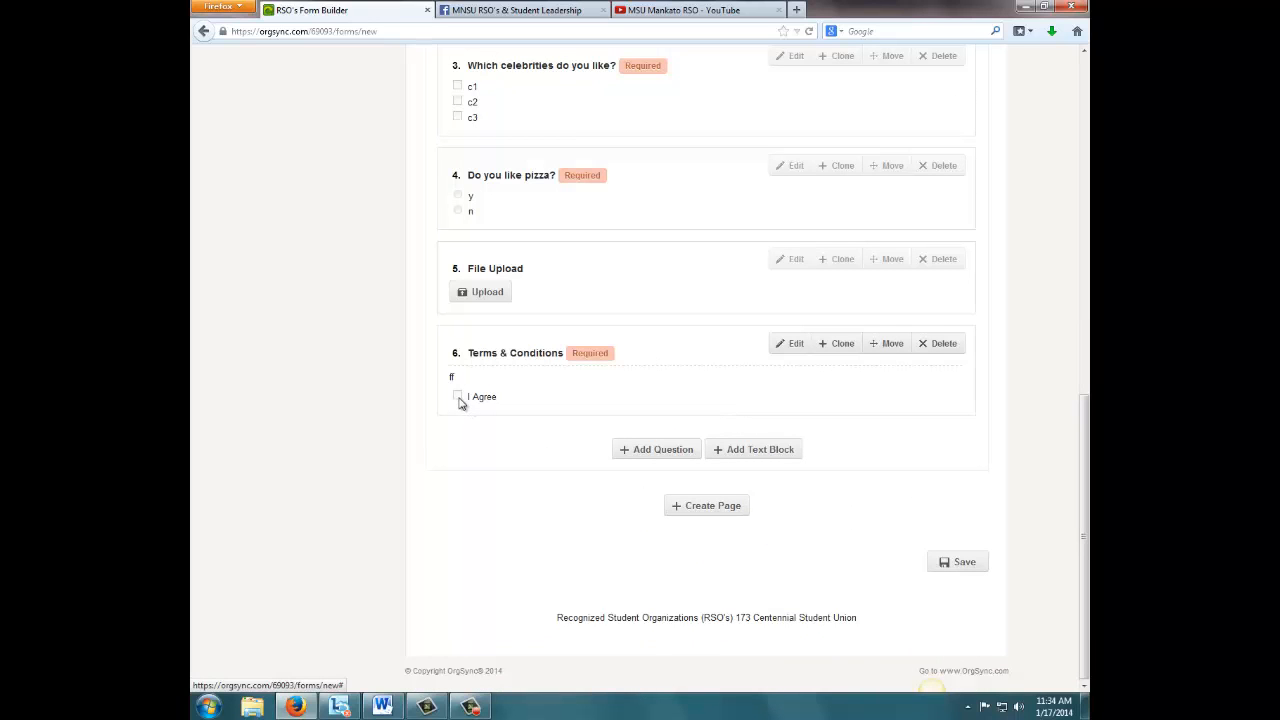
Add an optional Reviewer element with the default text "Enter Reviewer Email" and no supplemental form
left_click(634, 451)
left_click(514, 579)
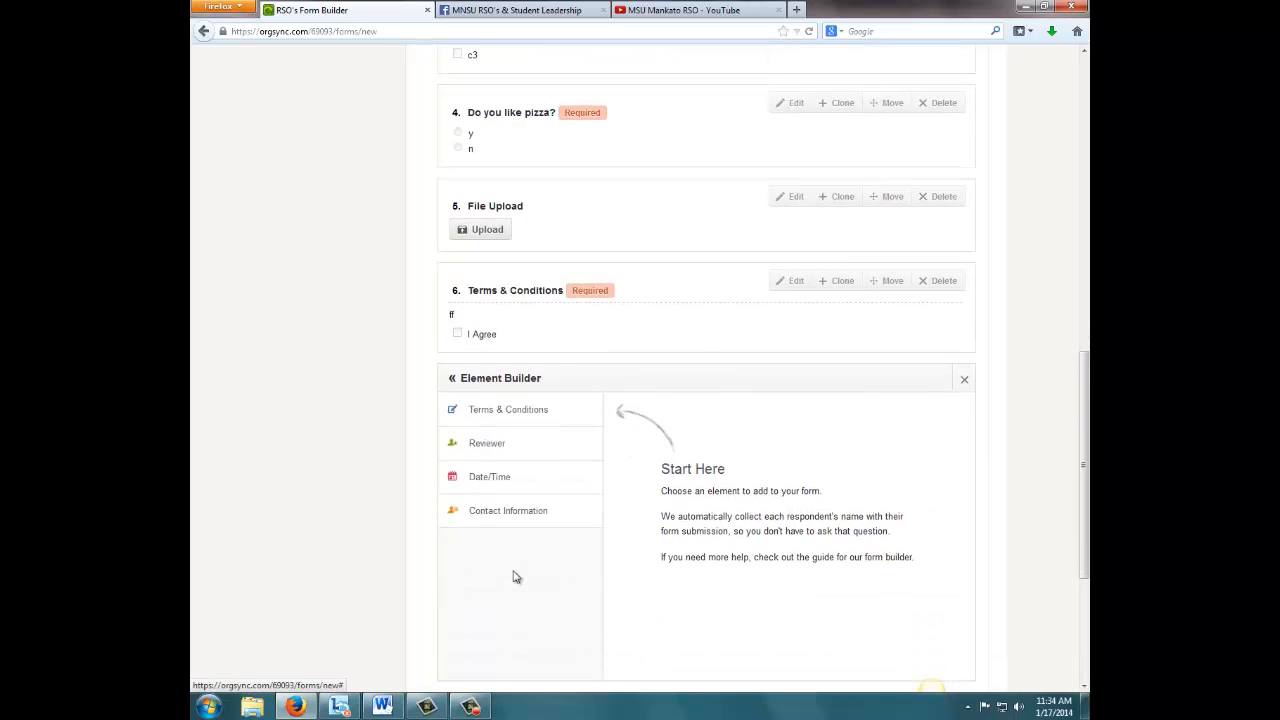
left_click(500, 445)
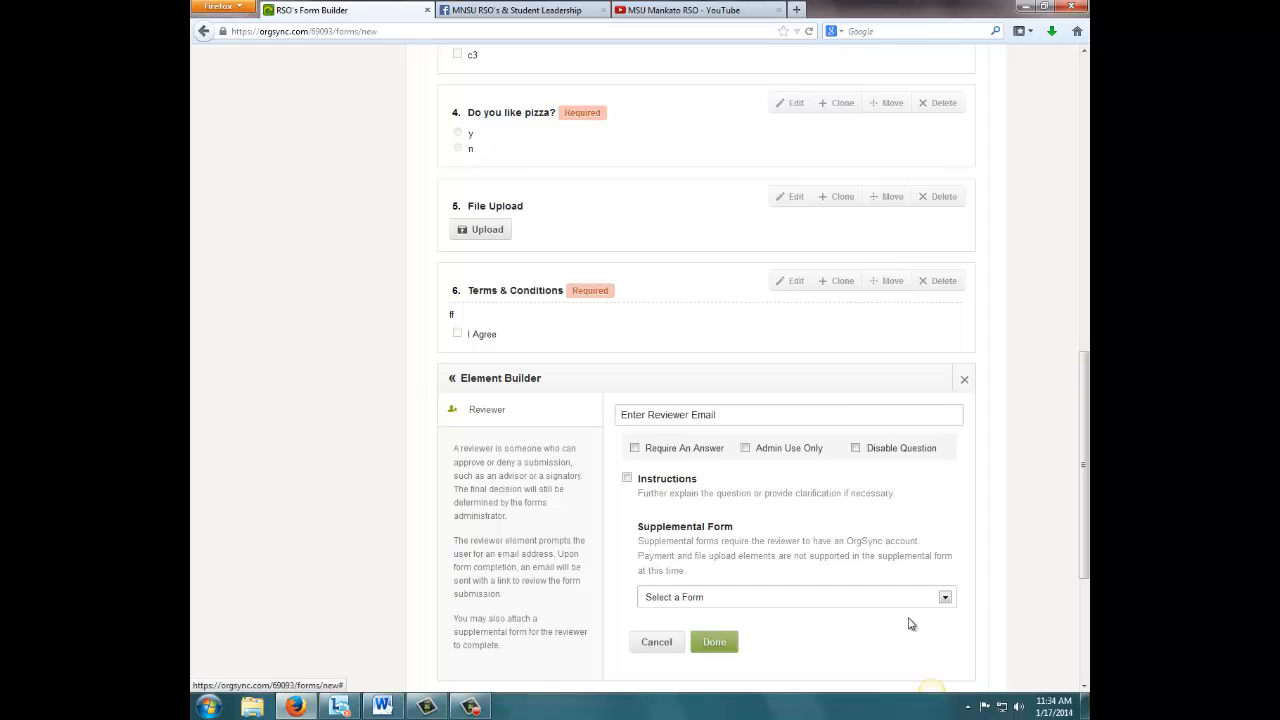
left_click(712, 642)
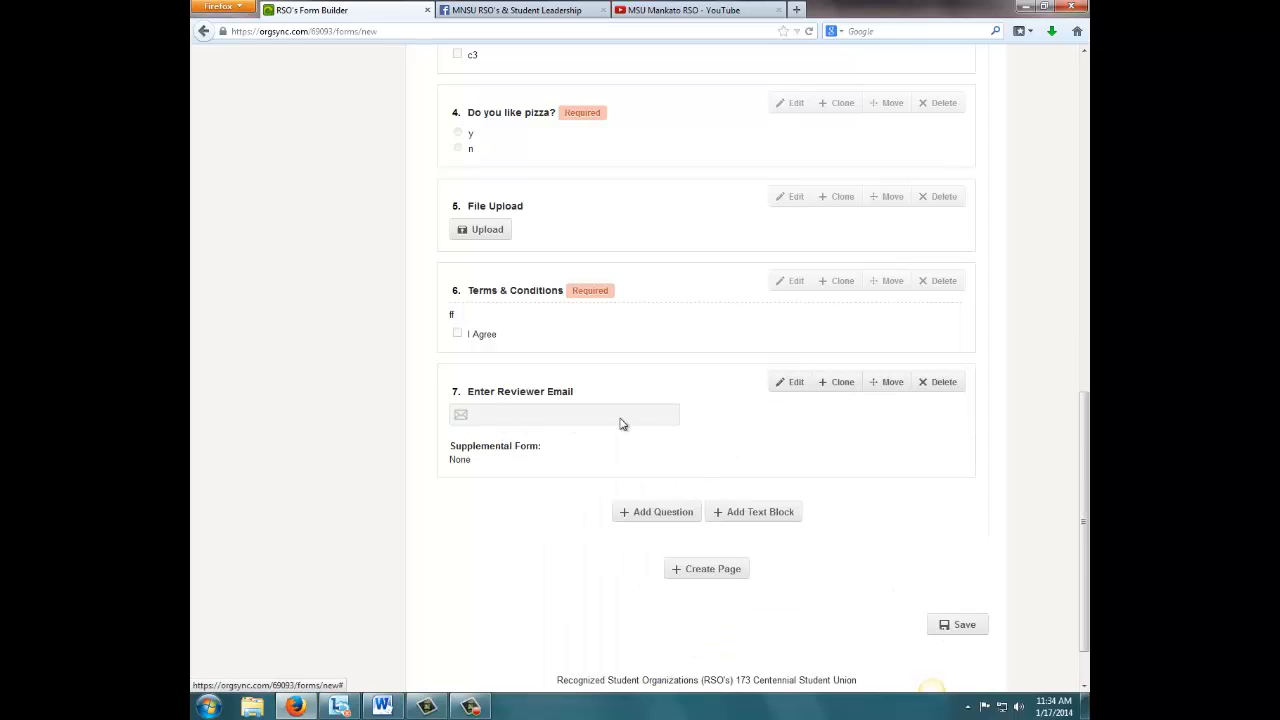
Add a required Date and Time question with the text "Date:" below the reviewer element
left_click(673, 514)
left_click(560, 588)
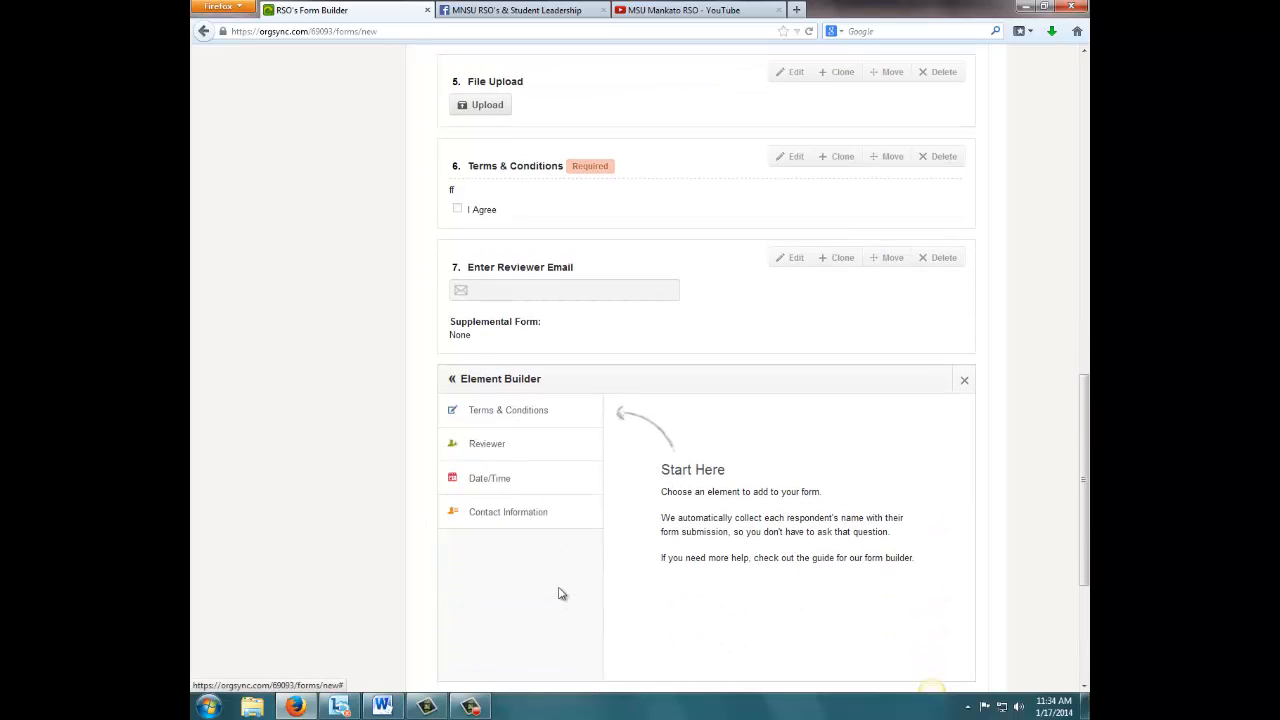
left_click(505, 483)
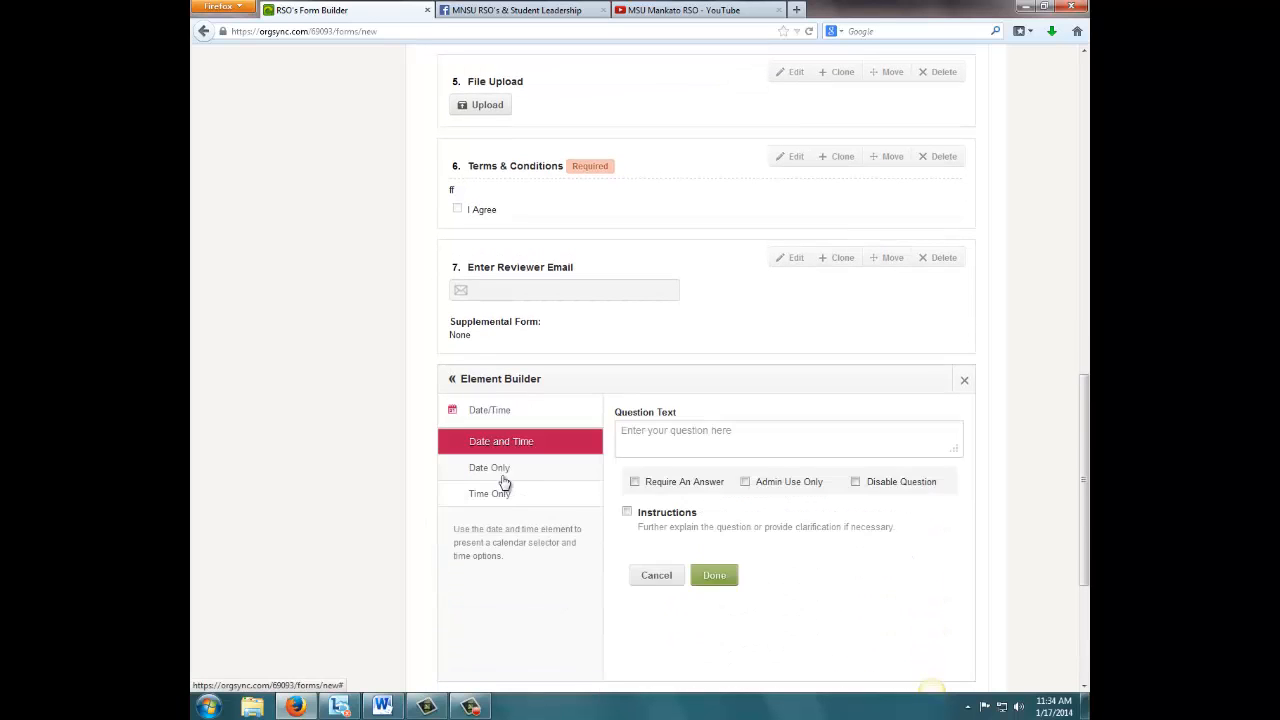
left_click(638, 435)
type("Date:")
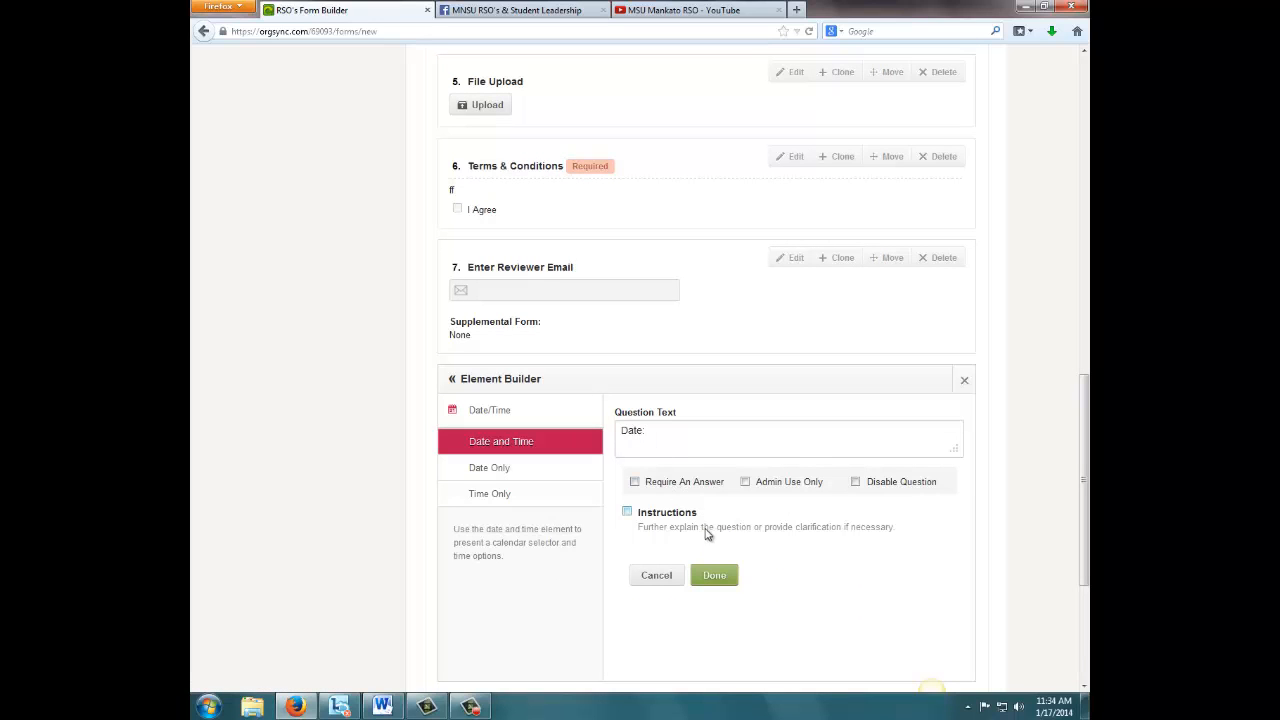
left_click(635, 483)
left_click(714, 576)
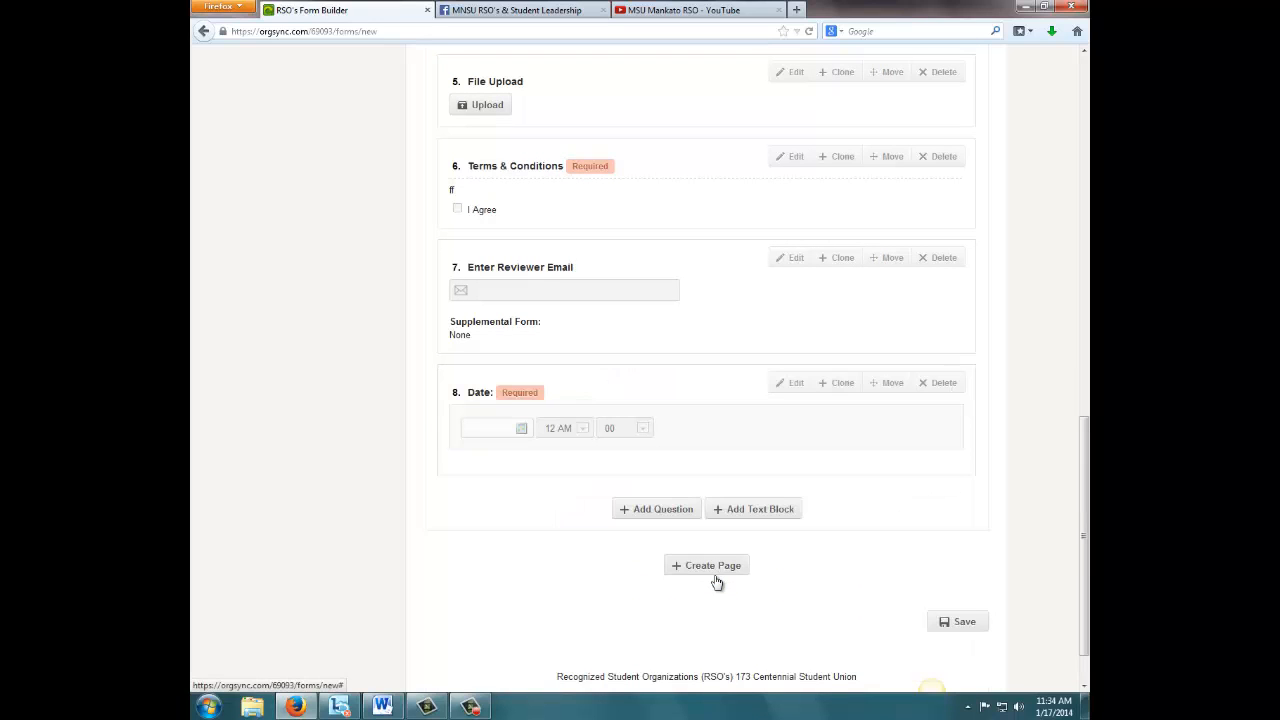
Add a required Contact Information element with the question text "Contact Information for supervisor:"
left_click(652, 509)
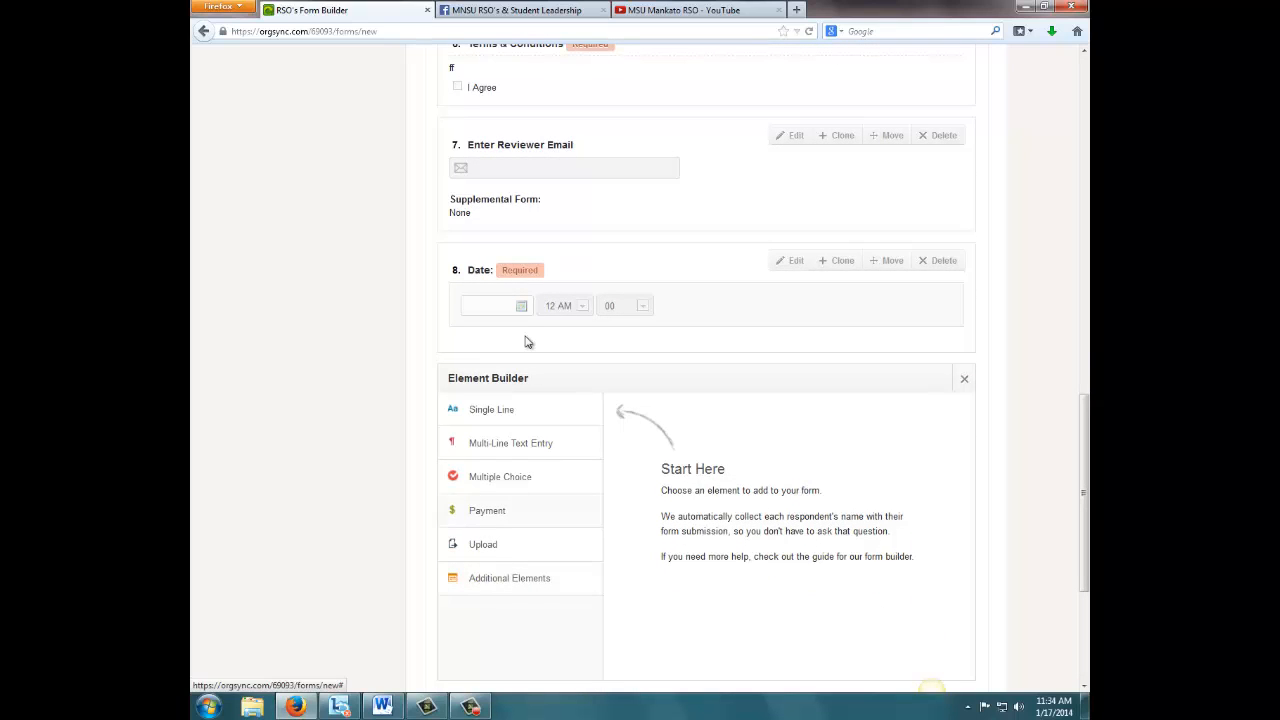
left_click(525, 597)
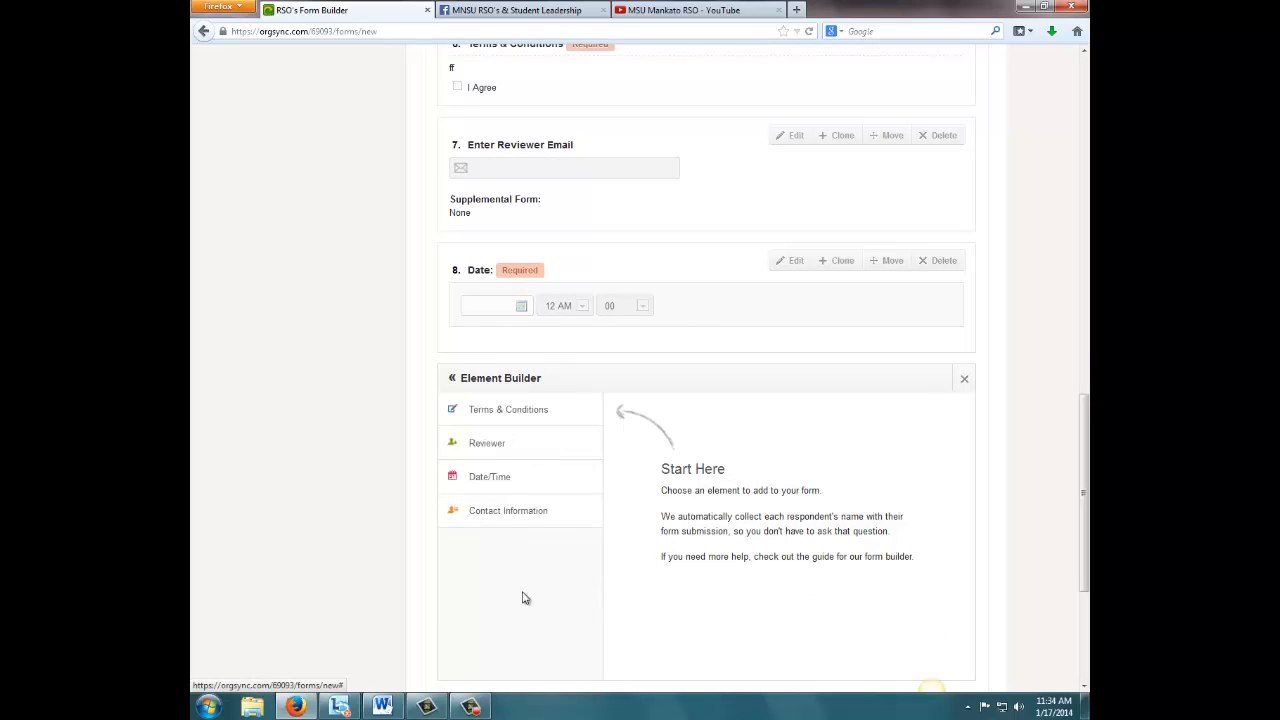
left_click(518, 523)
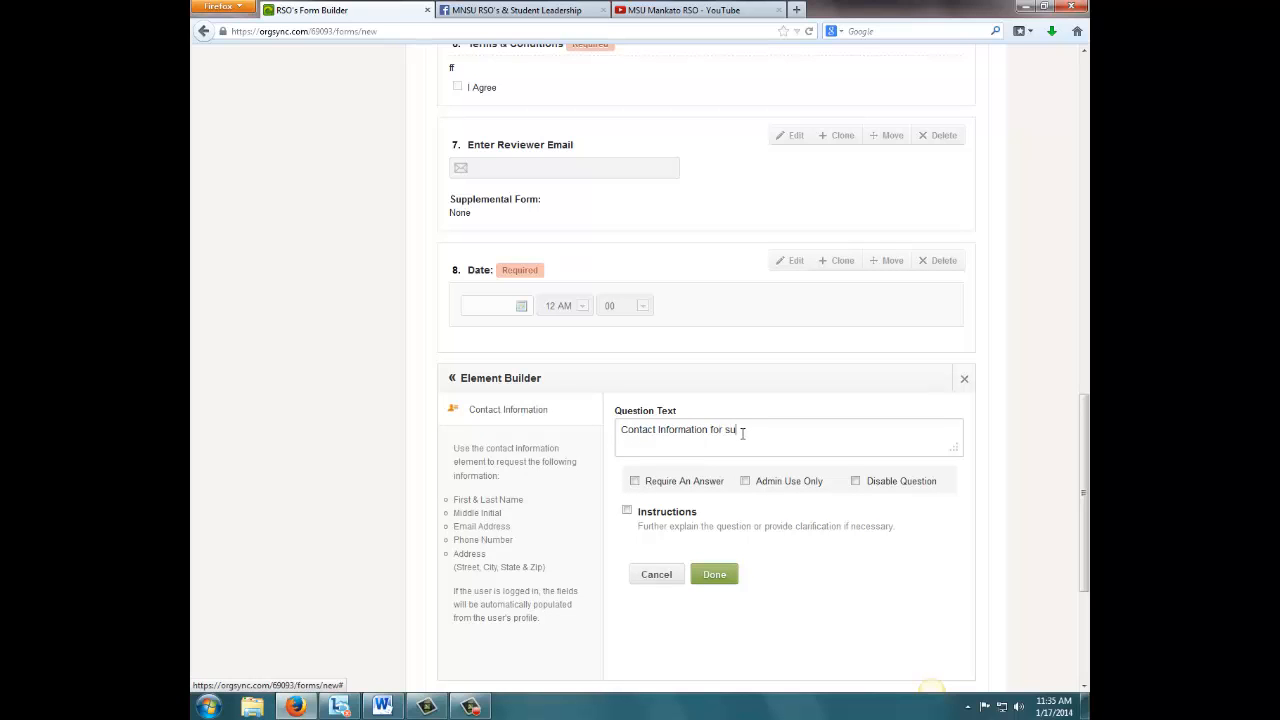
left_click(634, 481)
left_click(710, 574)
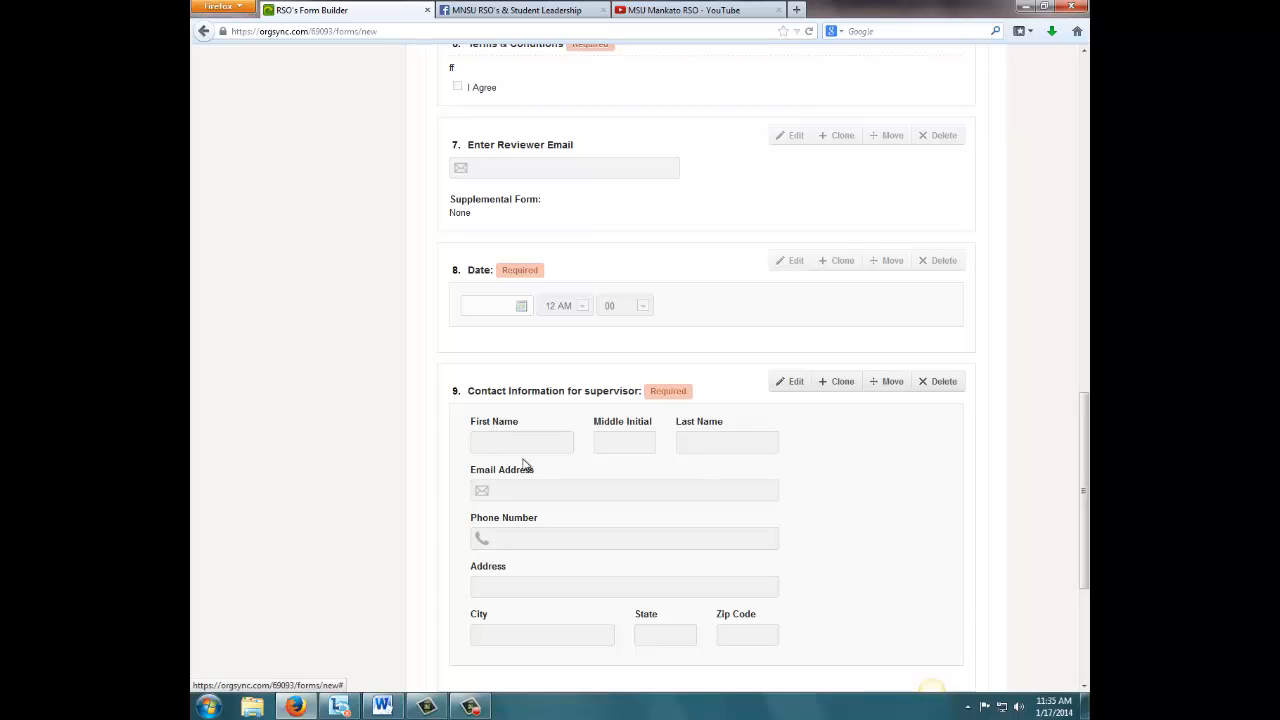
Create a second form page below the contact information question and name it "Q4"
scroll(745, 637, "down", 3)
scroll(745, 637, "down", 3)
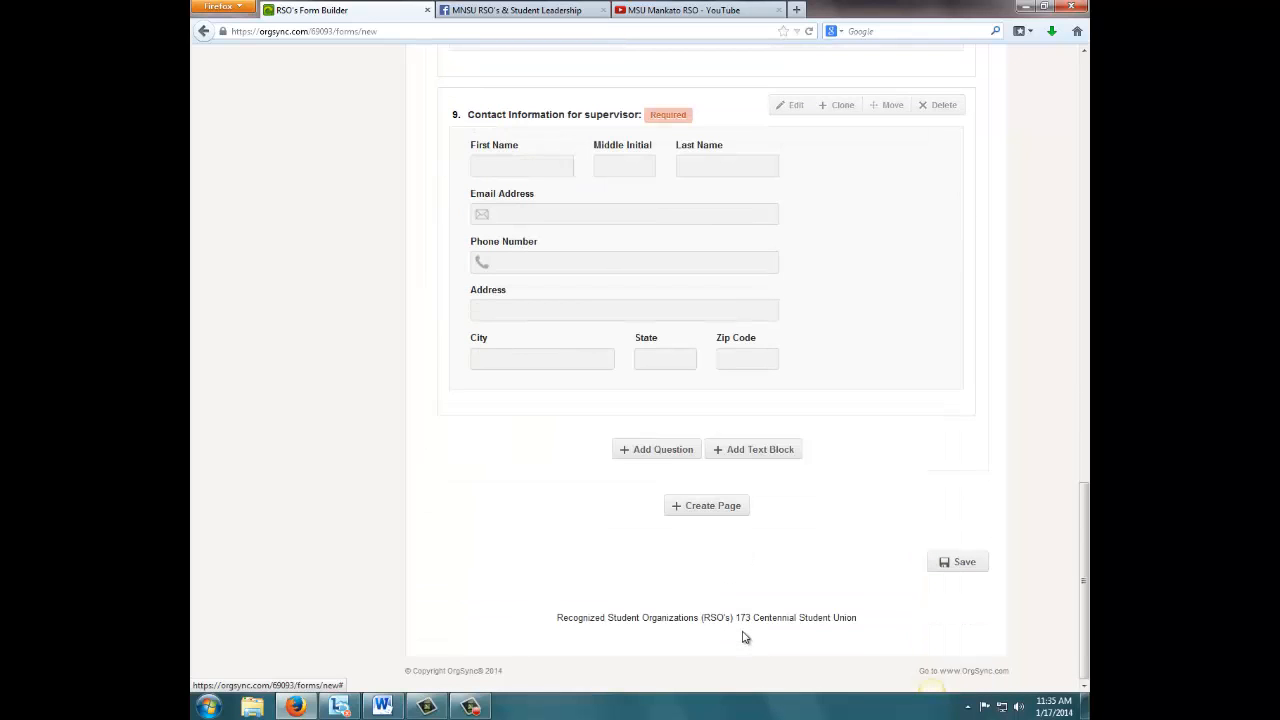
scroll(745, 630, "up", 14)
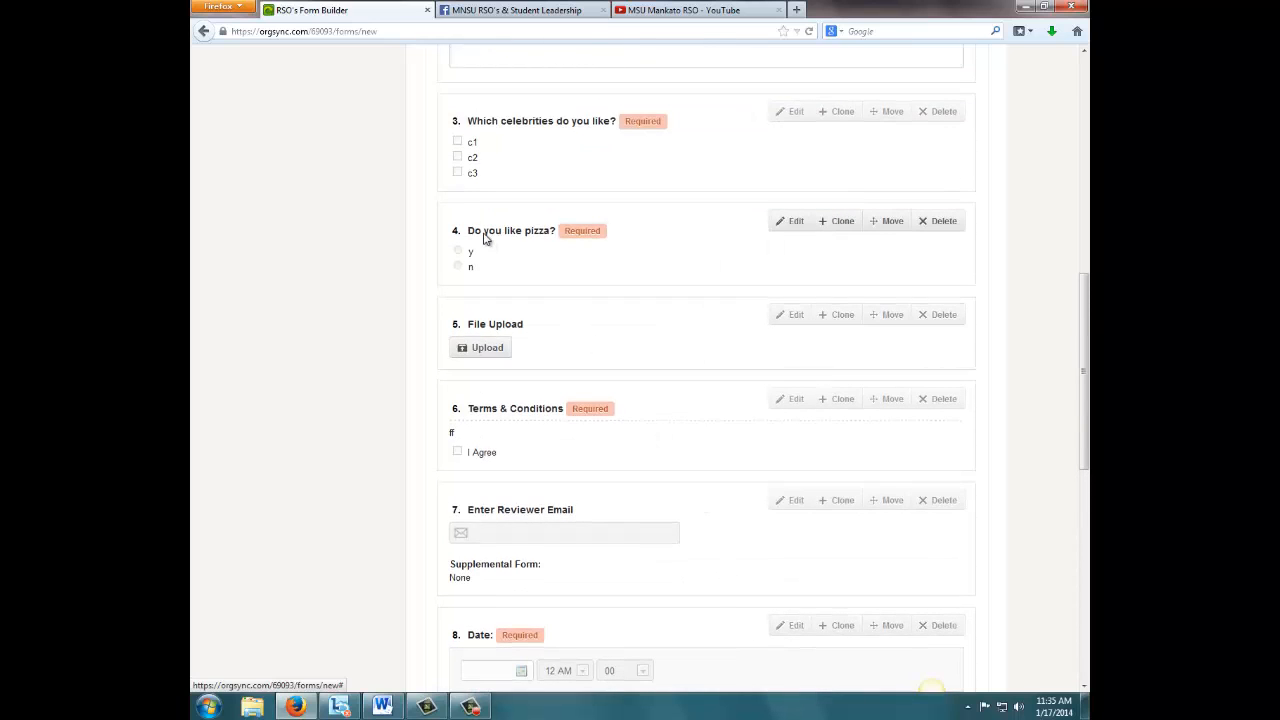
scroll(575, 424, "down", 5)
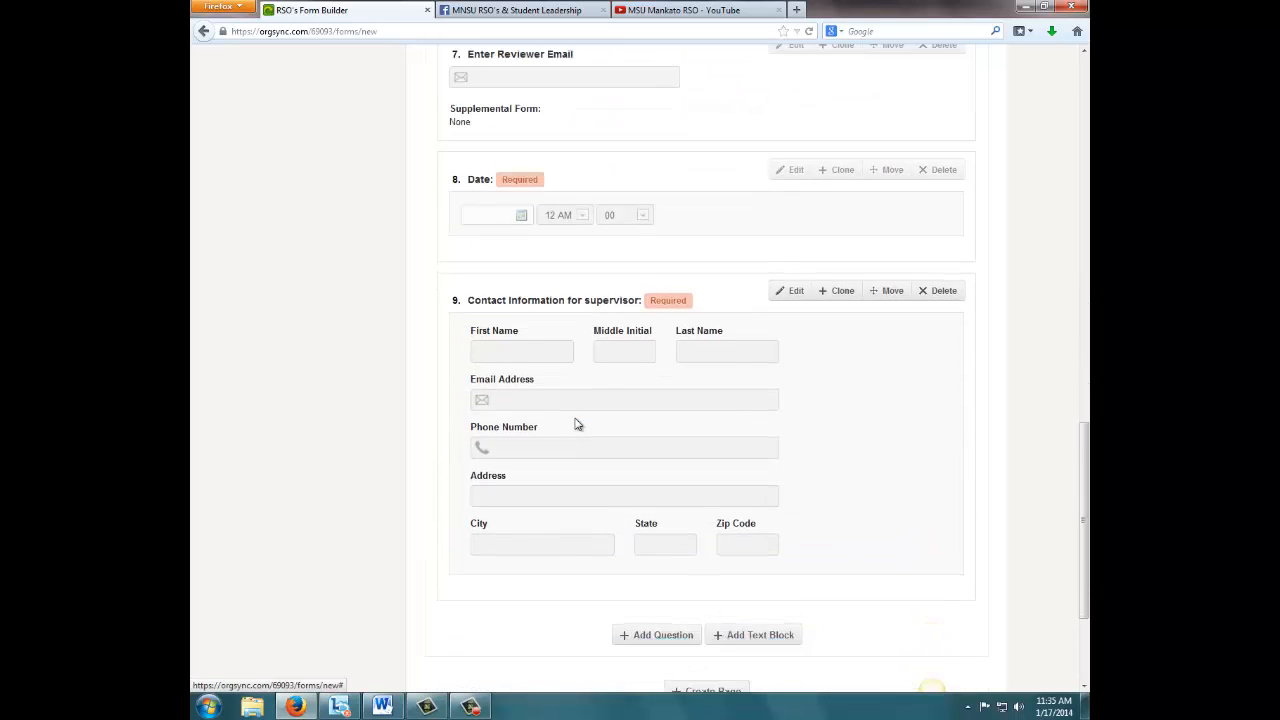
left_click(689, 507)
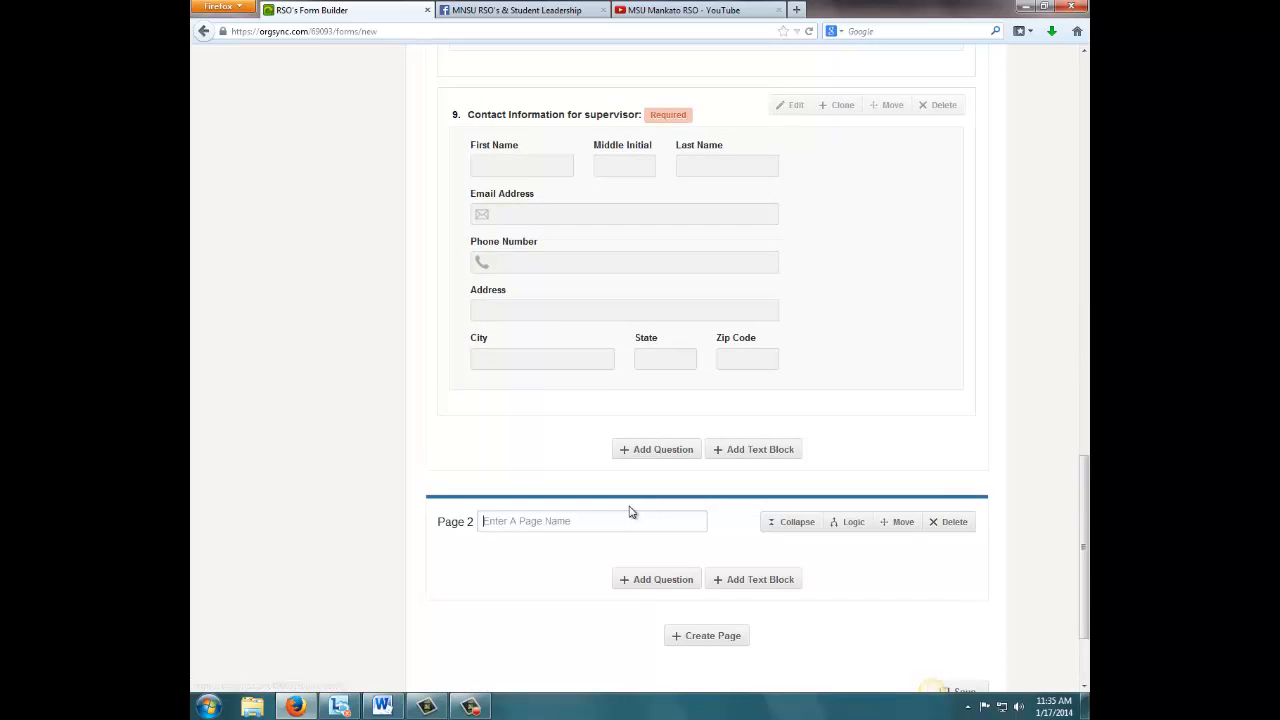
type("Q4")
Add a required multi-line text entry question "What kinds of pizzas do you like?" to page 2
left_click(657, 579)
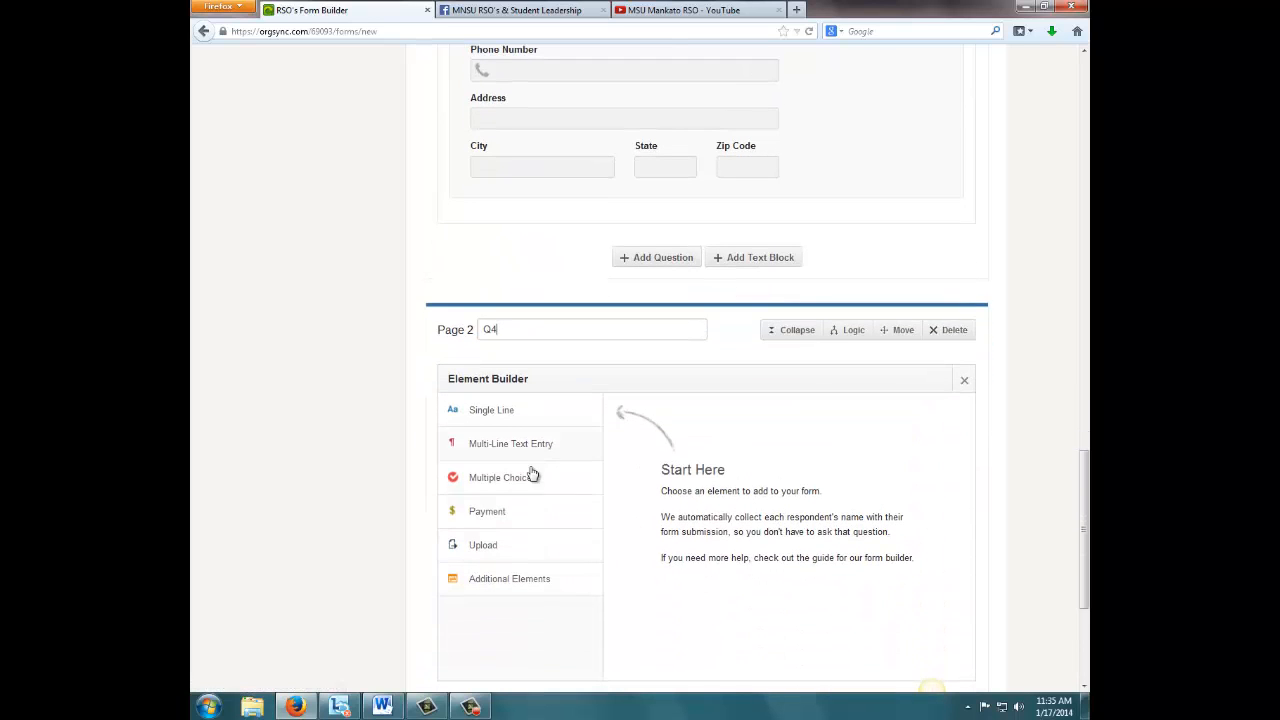
left_click(515, 443)
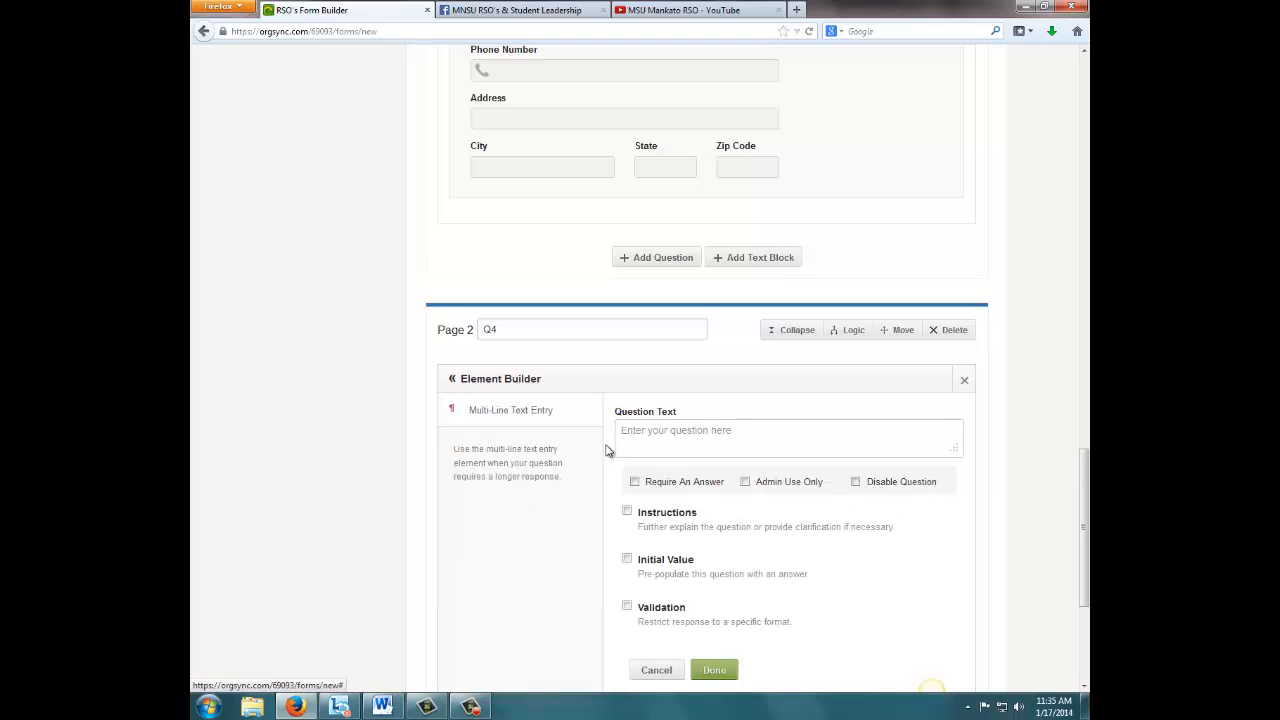
type("Wh")
left_click(634, 481)
left_click(724, 671)
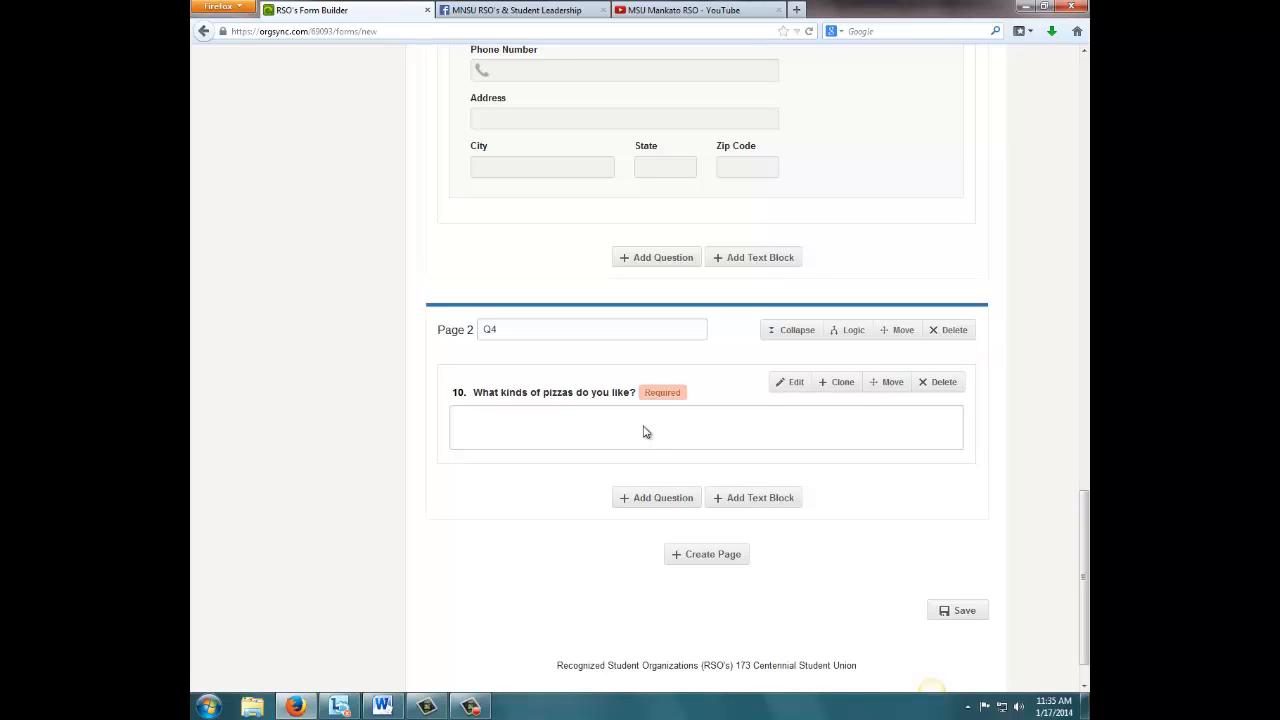
Set page 2's logic to show it only if "Do you like pizza?" is equal to y, and save the form
left_click(841, 333)
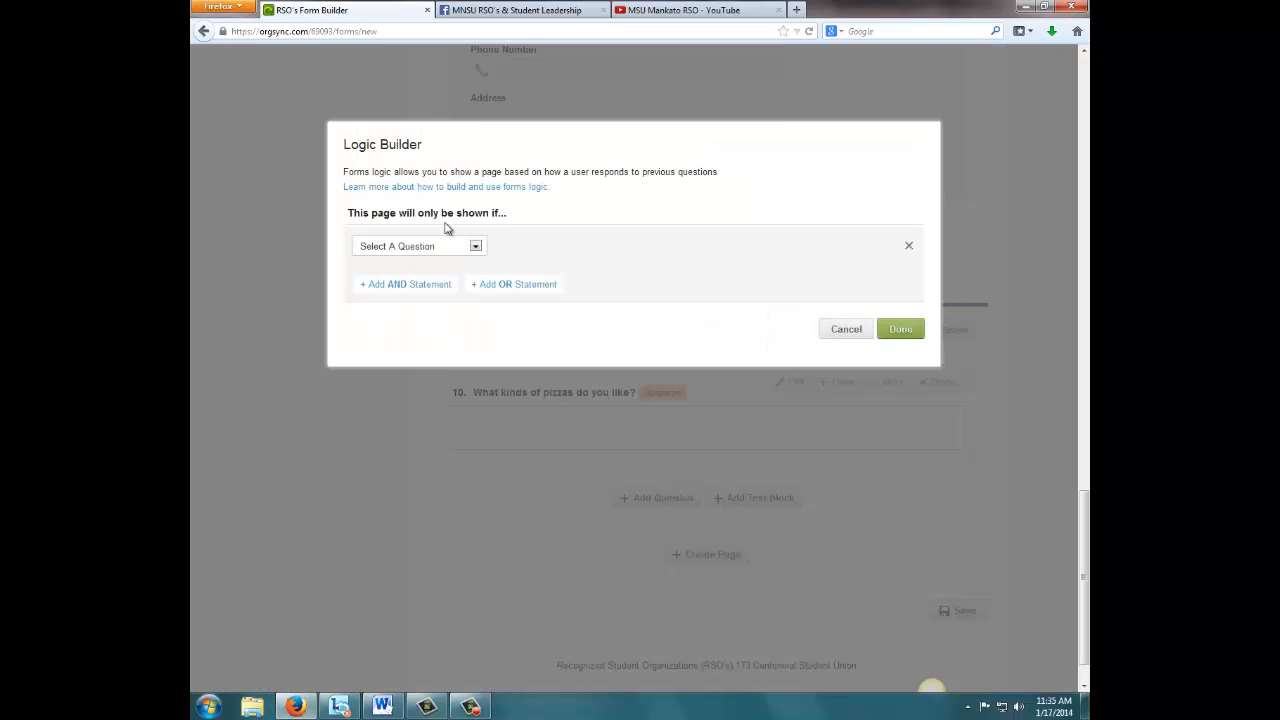
left_click(477, 247)
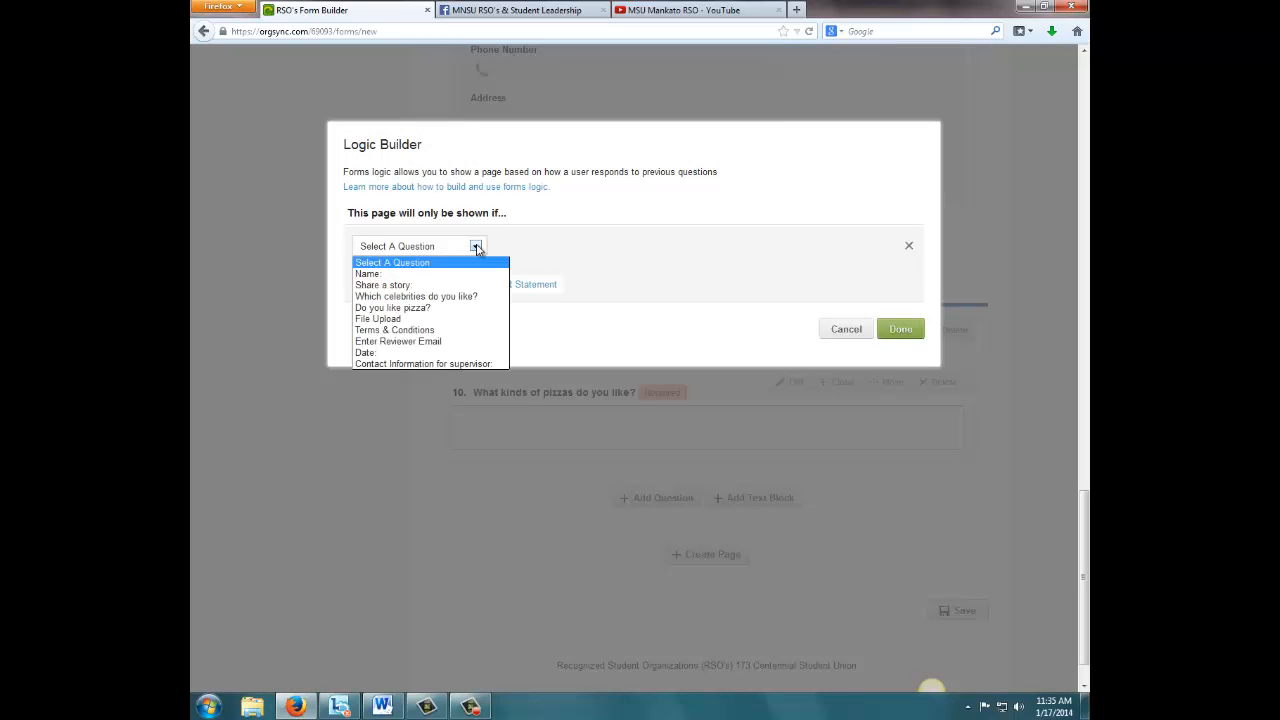
left_click(467, 309)
left_click(622, 247)
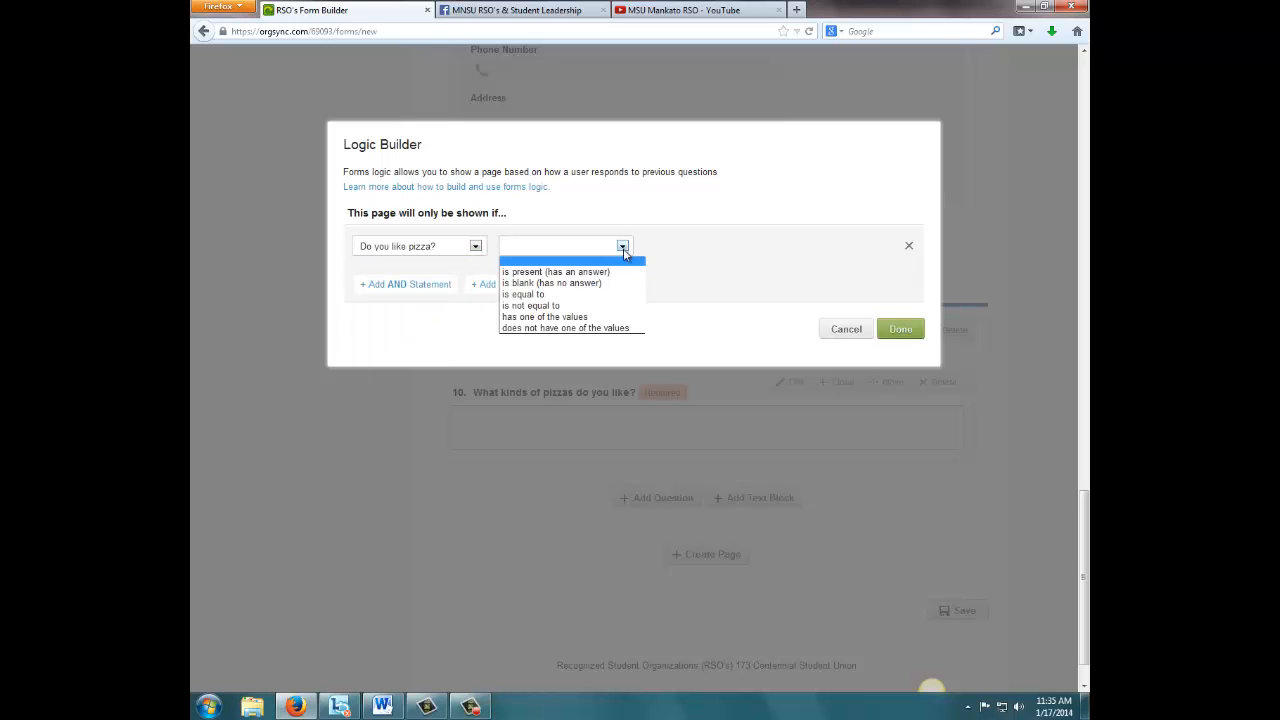
left_click(604, 294)
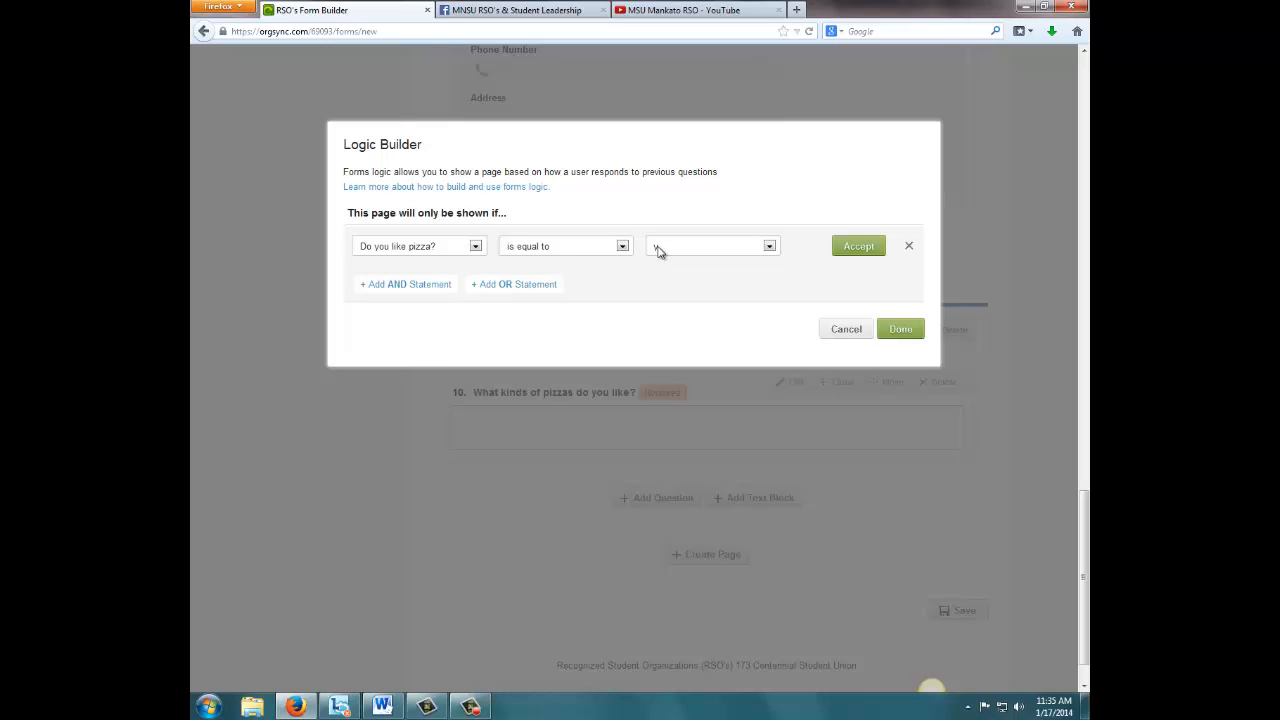
left_click(866, 248)
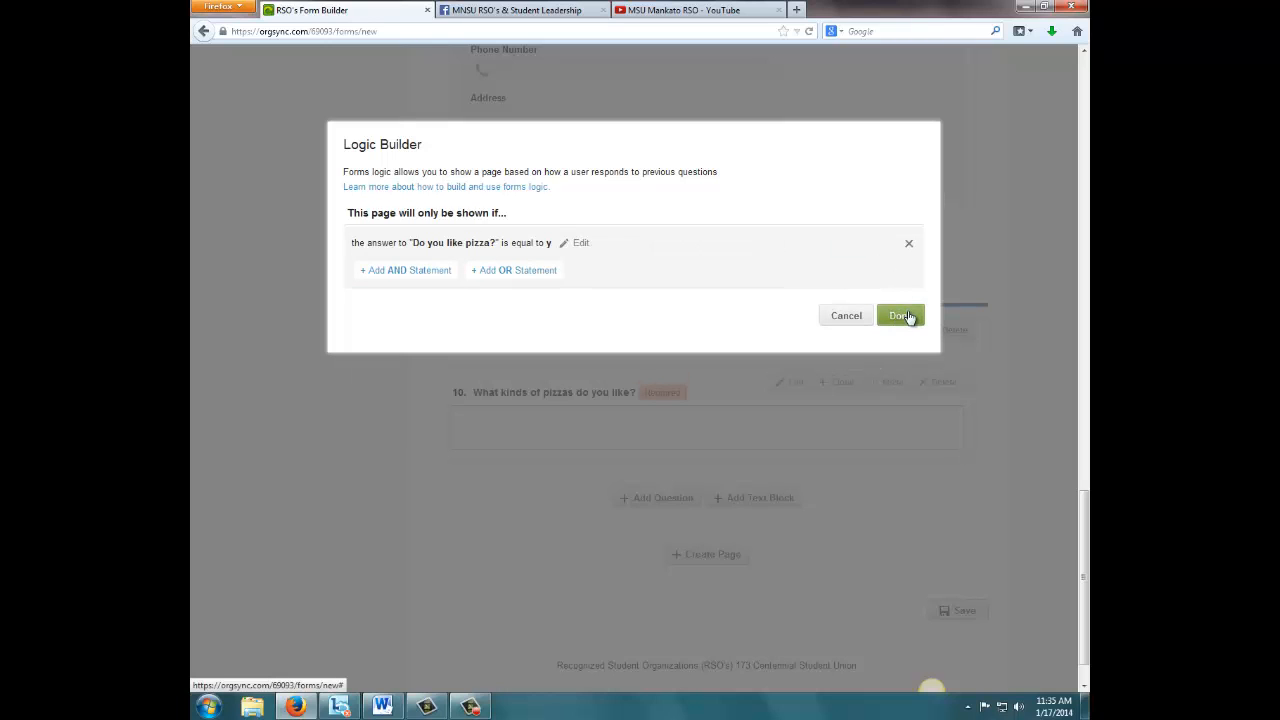
left_click(906, 316)
left_click(966, 660)
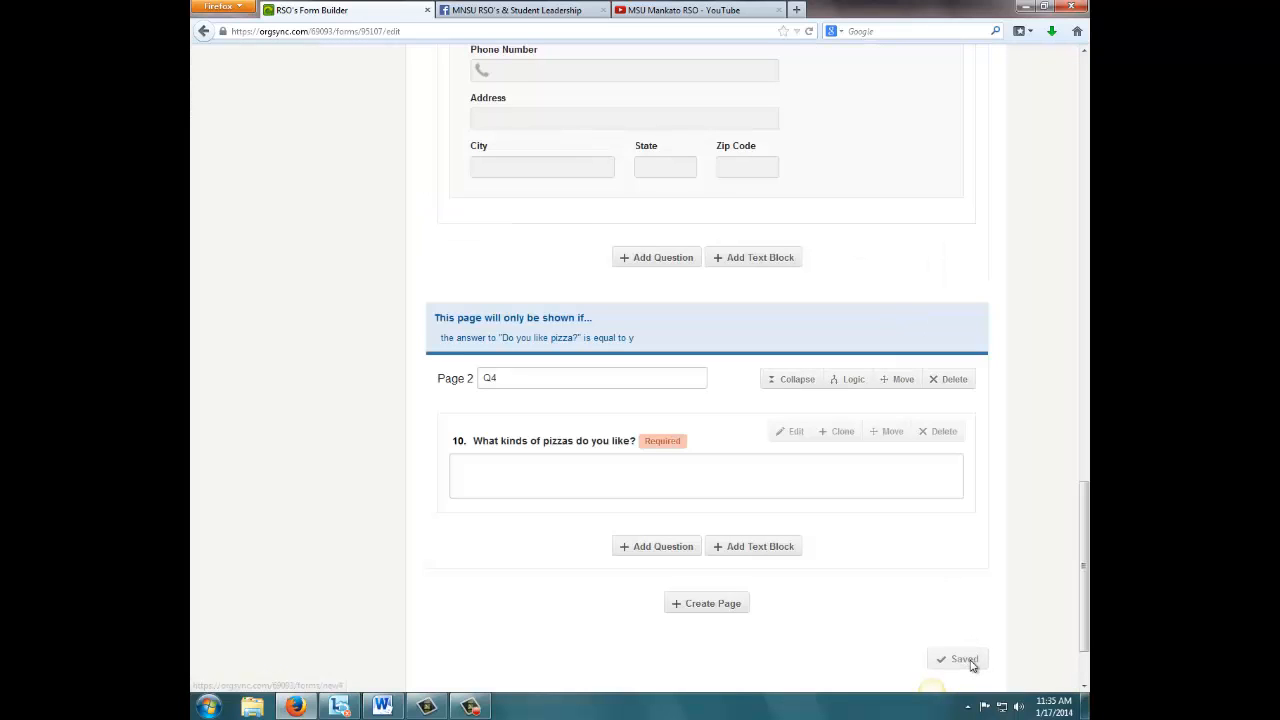
In the form's general settings, try the different audience options and make the form available to RSO's only
left_click_drag(1083, 565, 1083, 115)
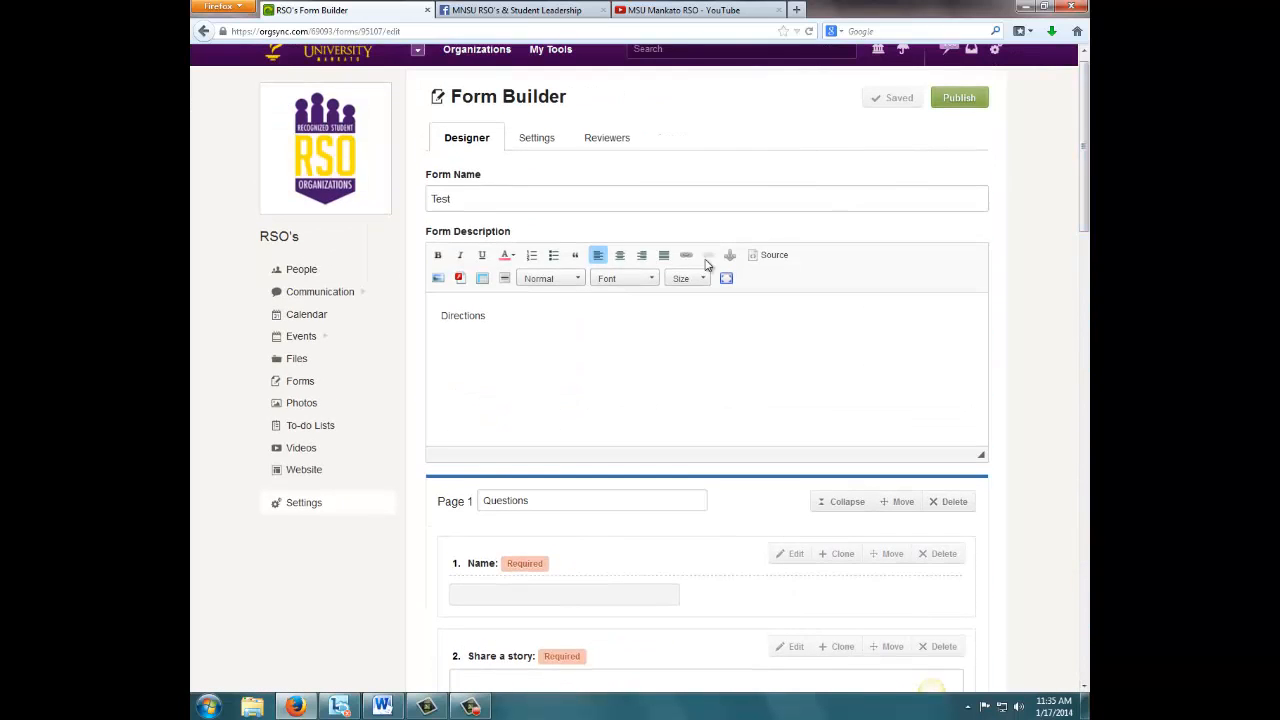
left_click(534, 140)
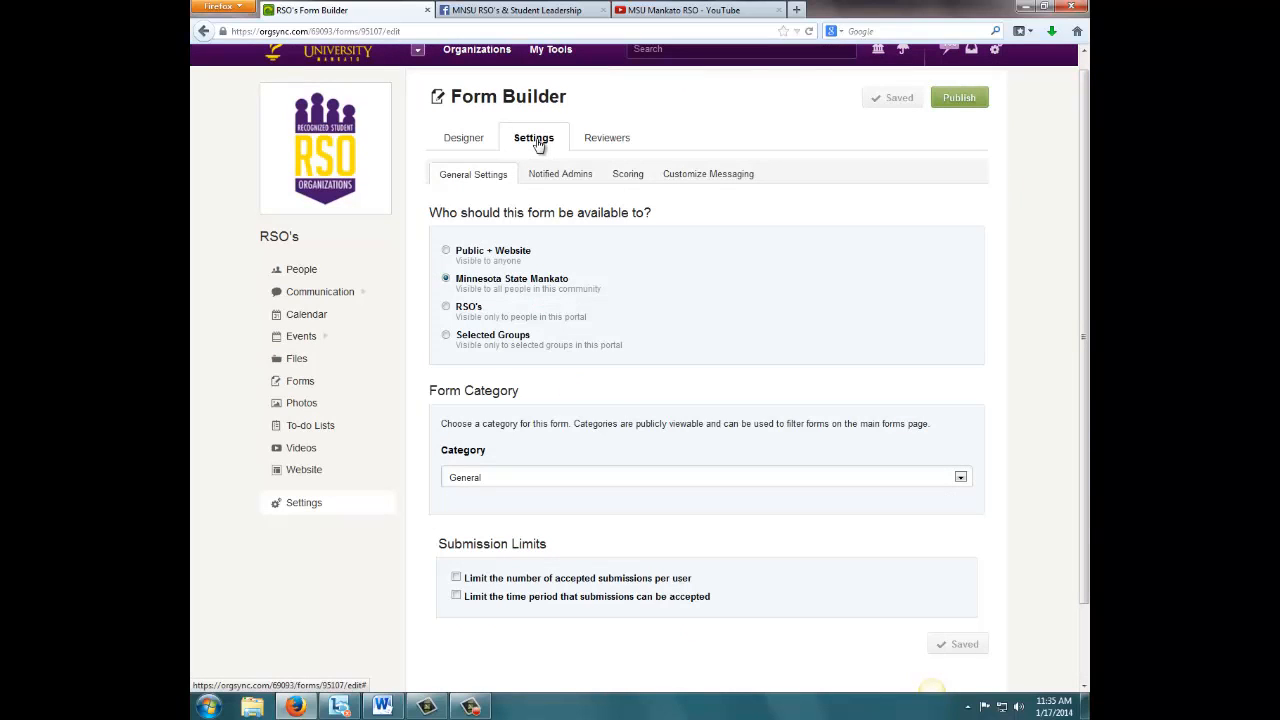
left_click(446, 251)
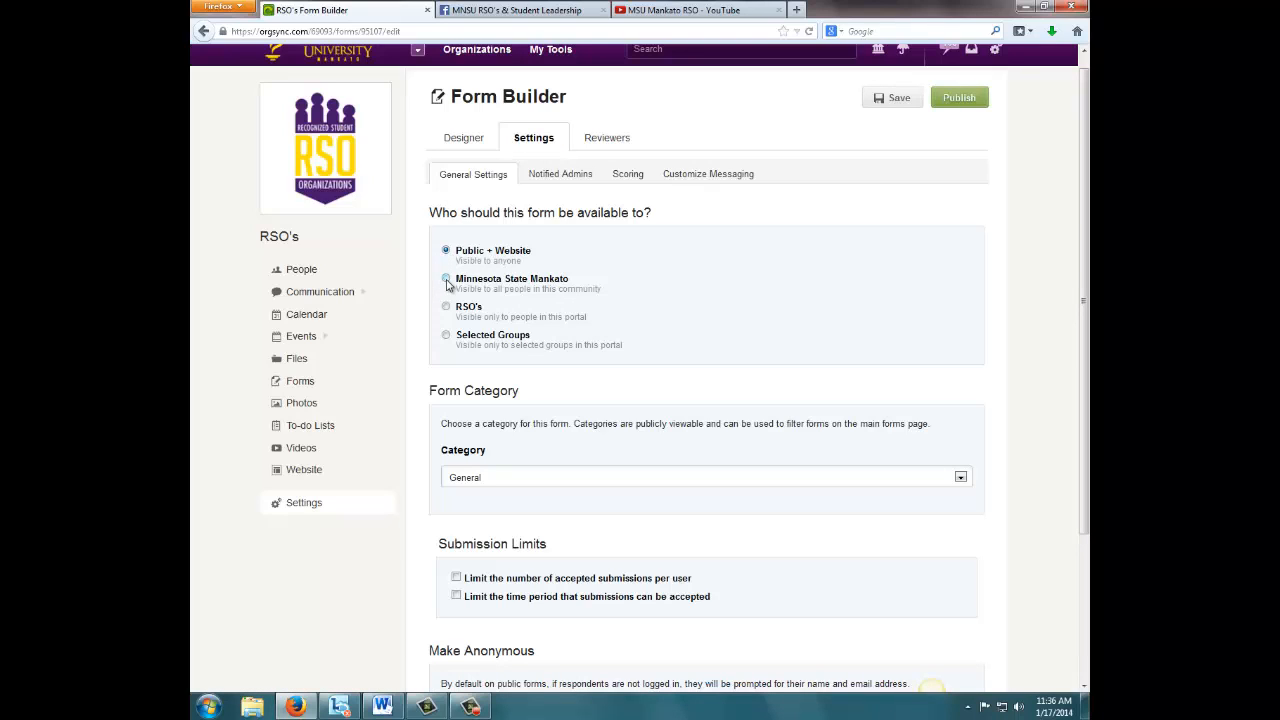
left_click(447, 282)
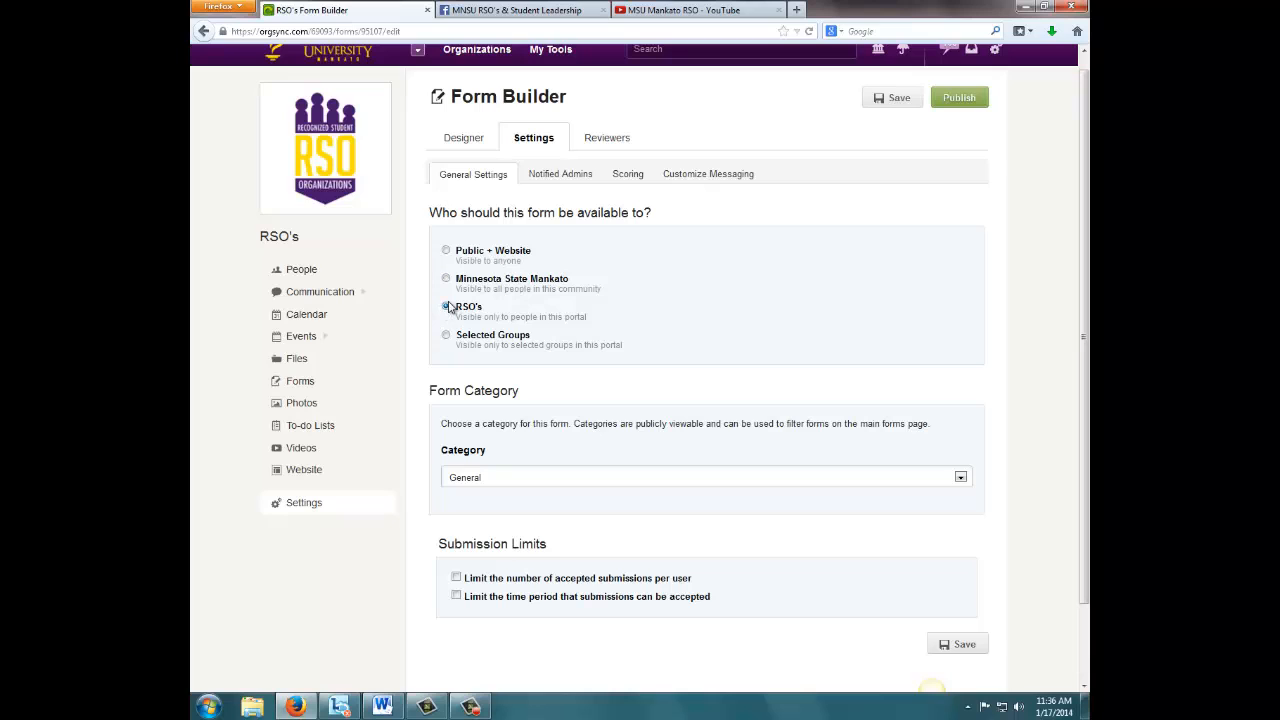
left_click(447, 337)
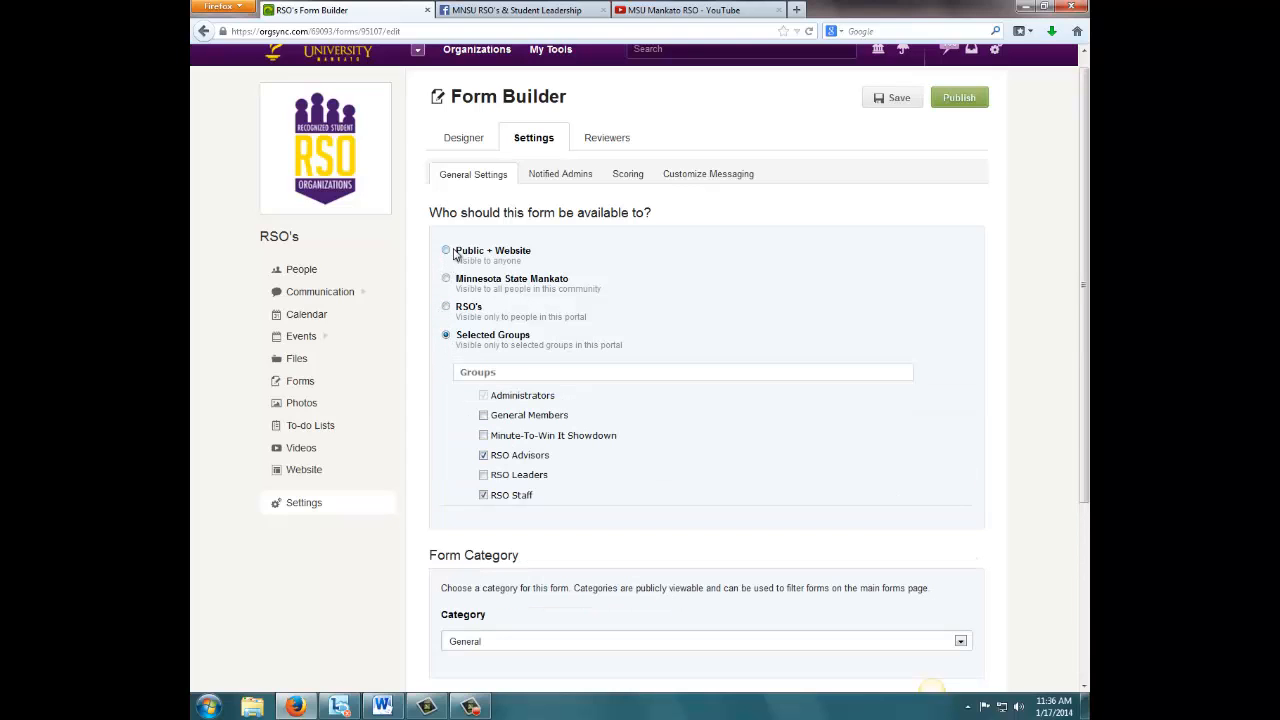
left_click(447, 309)
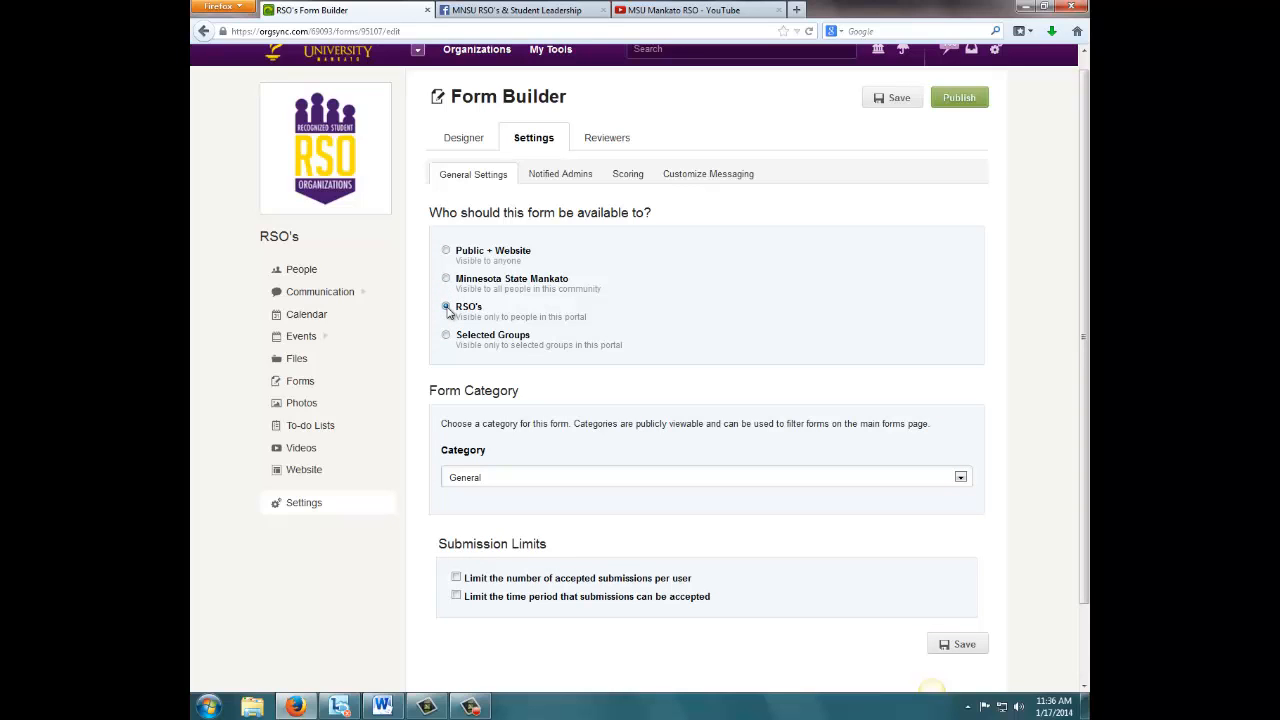
Look over the form's options for notified admins and for scoring responses
left_click(562, 178)
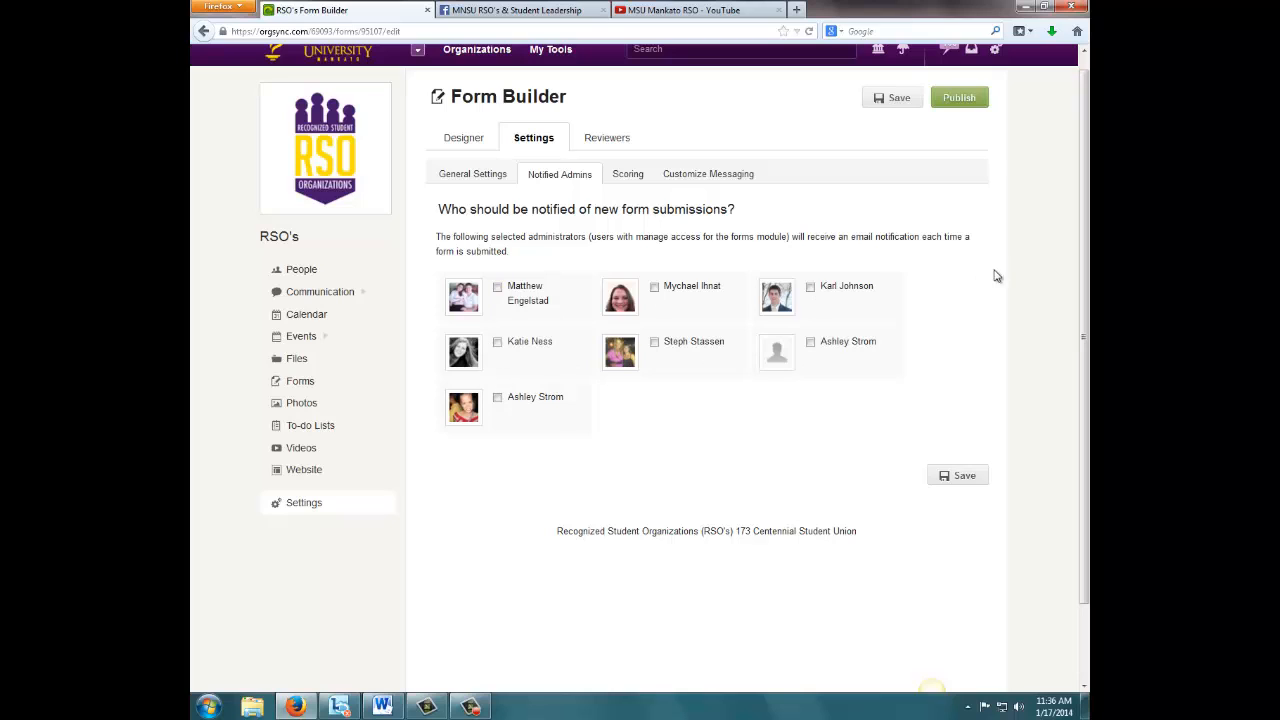
left_click(630, 180)
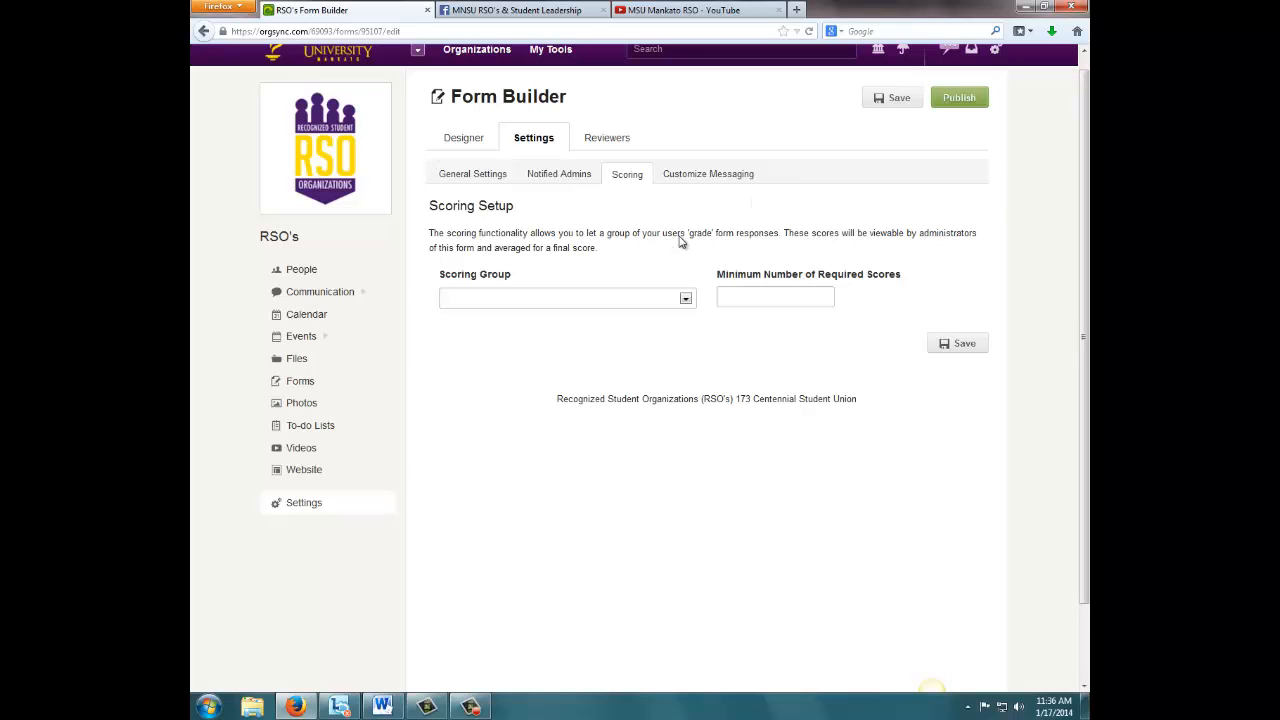
Set the custom Submitted message to "Thanks for your submisson.", save it, and publish the form
left_click(695, 176)
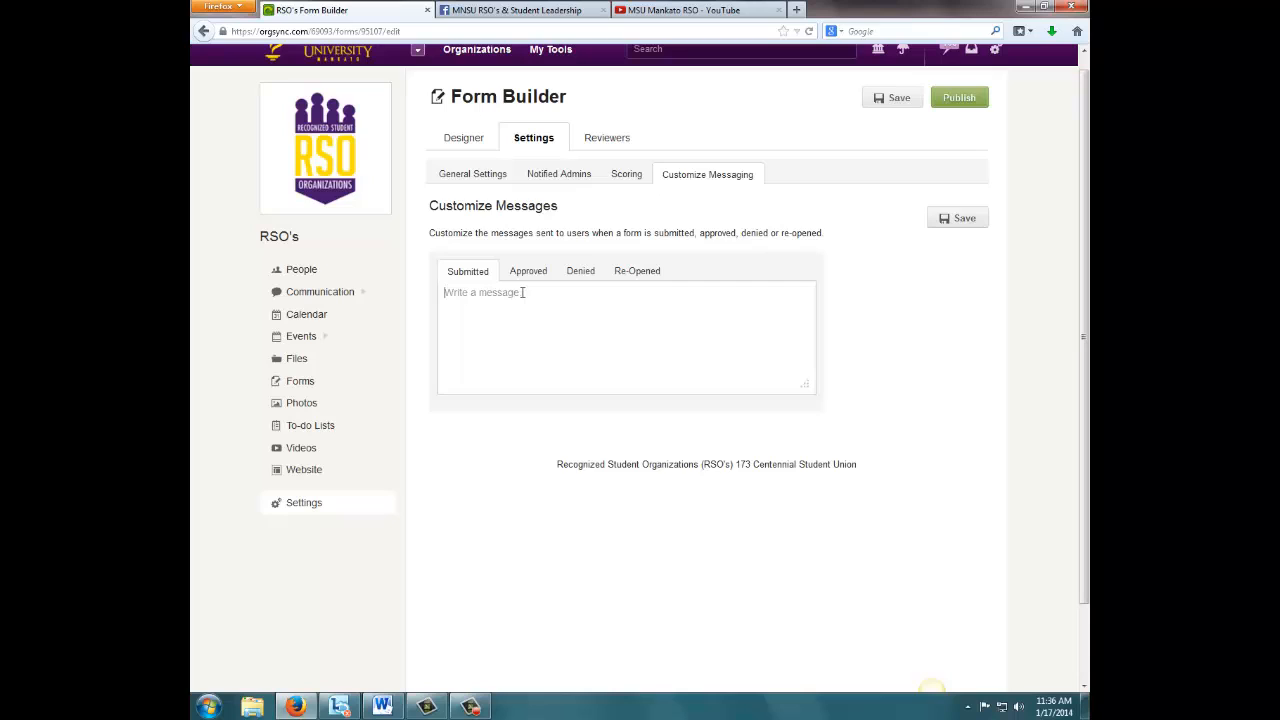
type("Thanks for your submisson.")
left_click(940, 220)
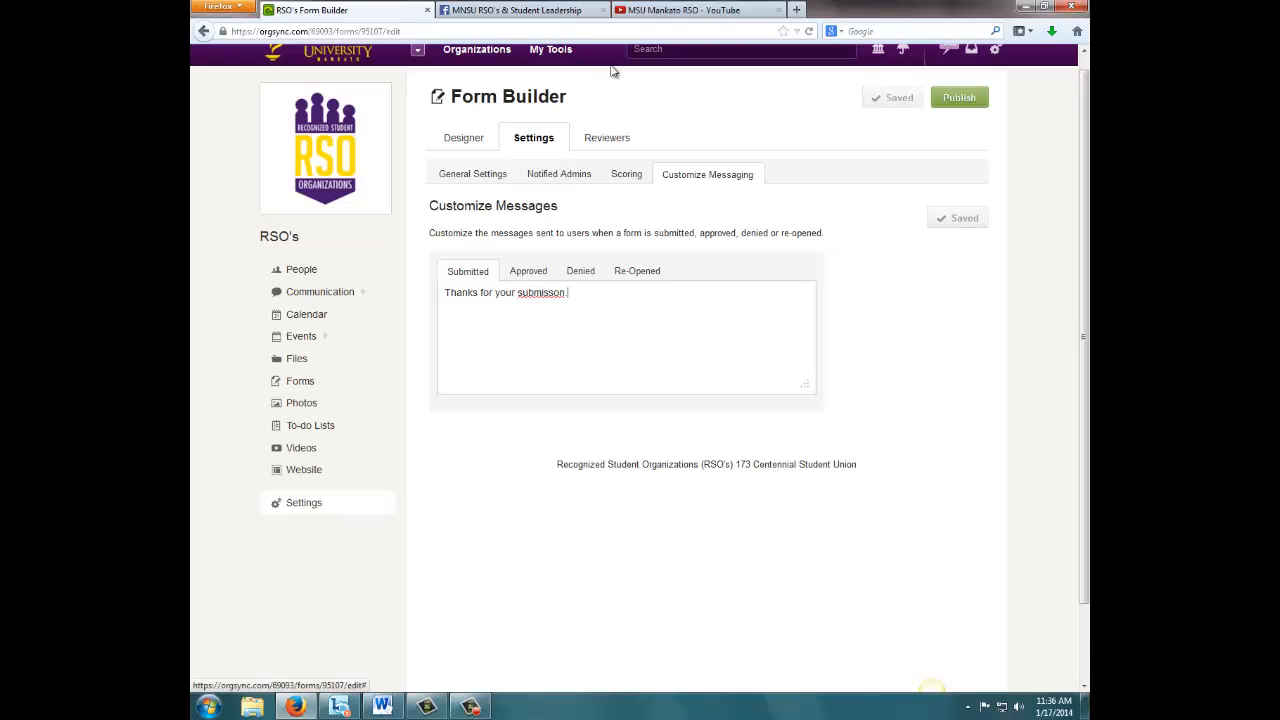
left_click(977, 104)
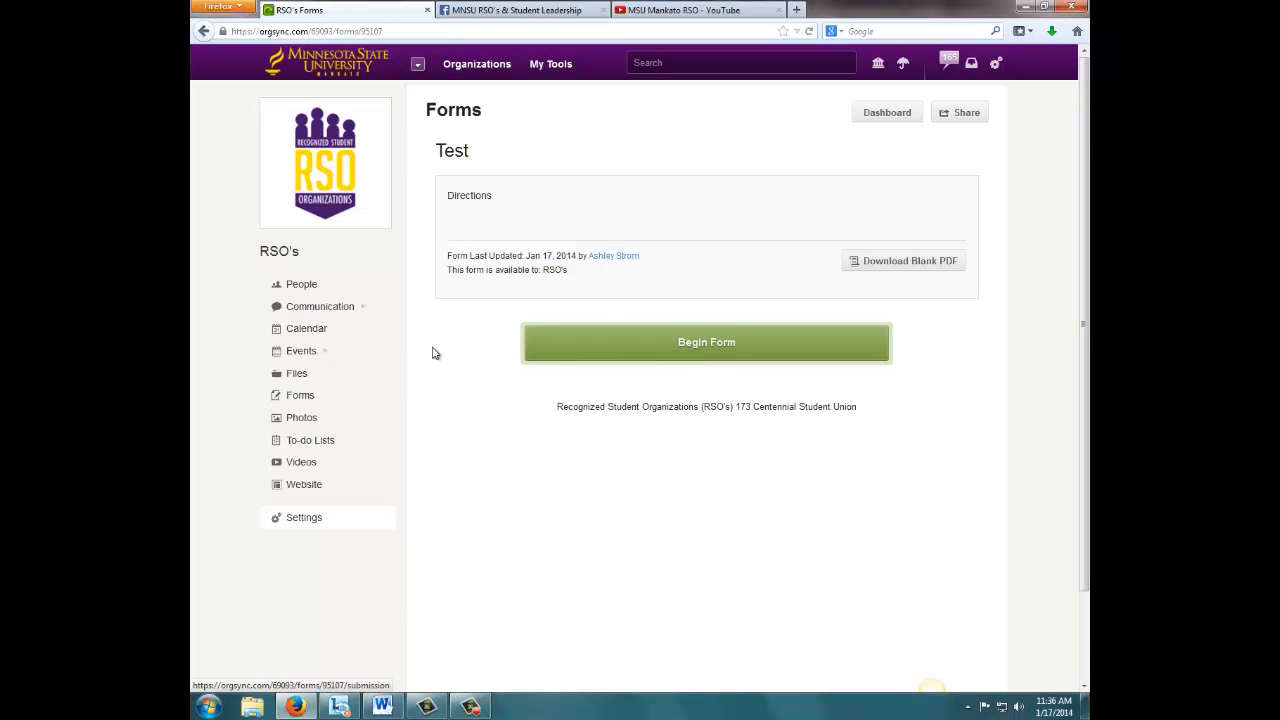
Open the Test form's sharing page from the organization's forms list and examine its public link and embed code
left_click(298, 396)
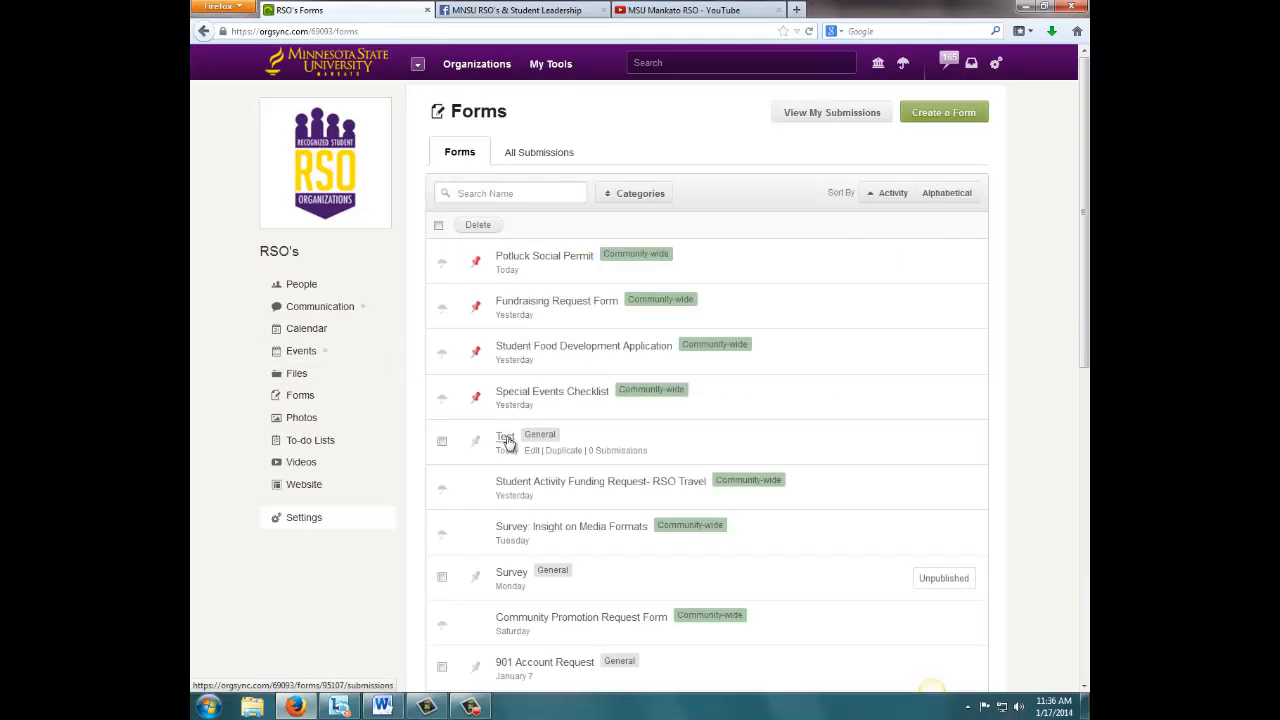
left_click(507, 437)
left_click(612, 153)
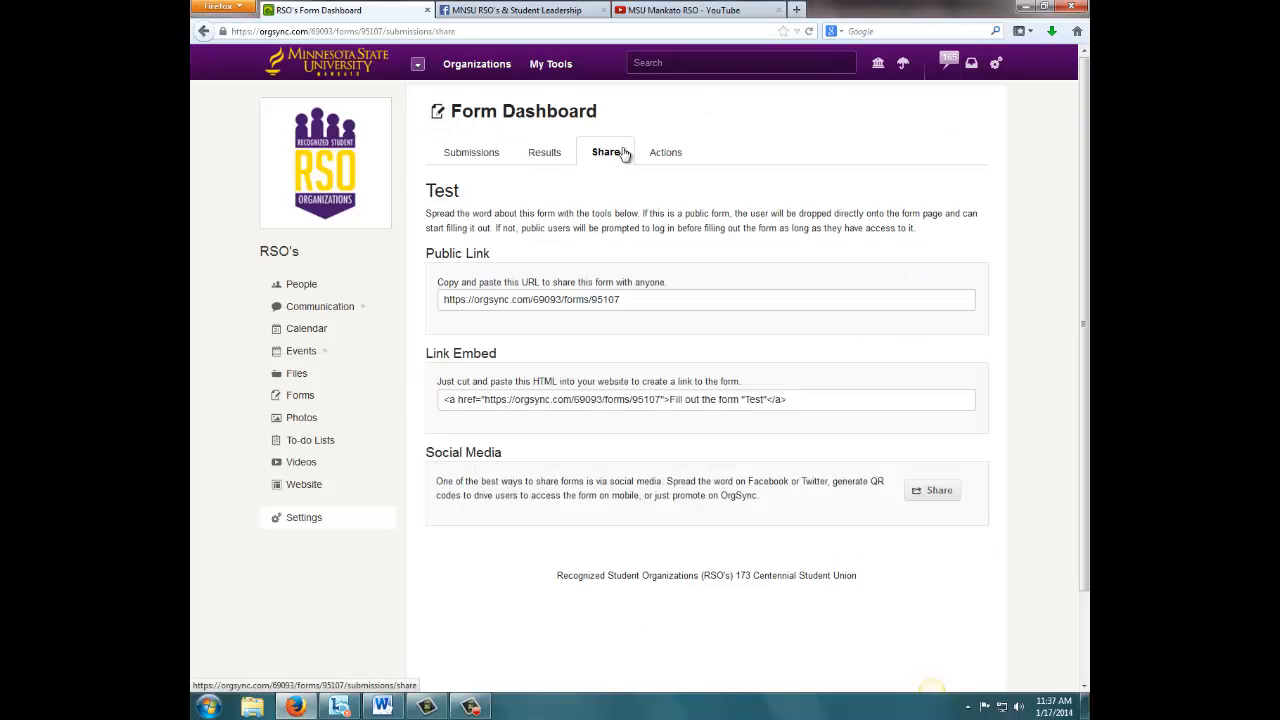
left_click_drag(652, 299, 412, 298)
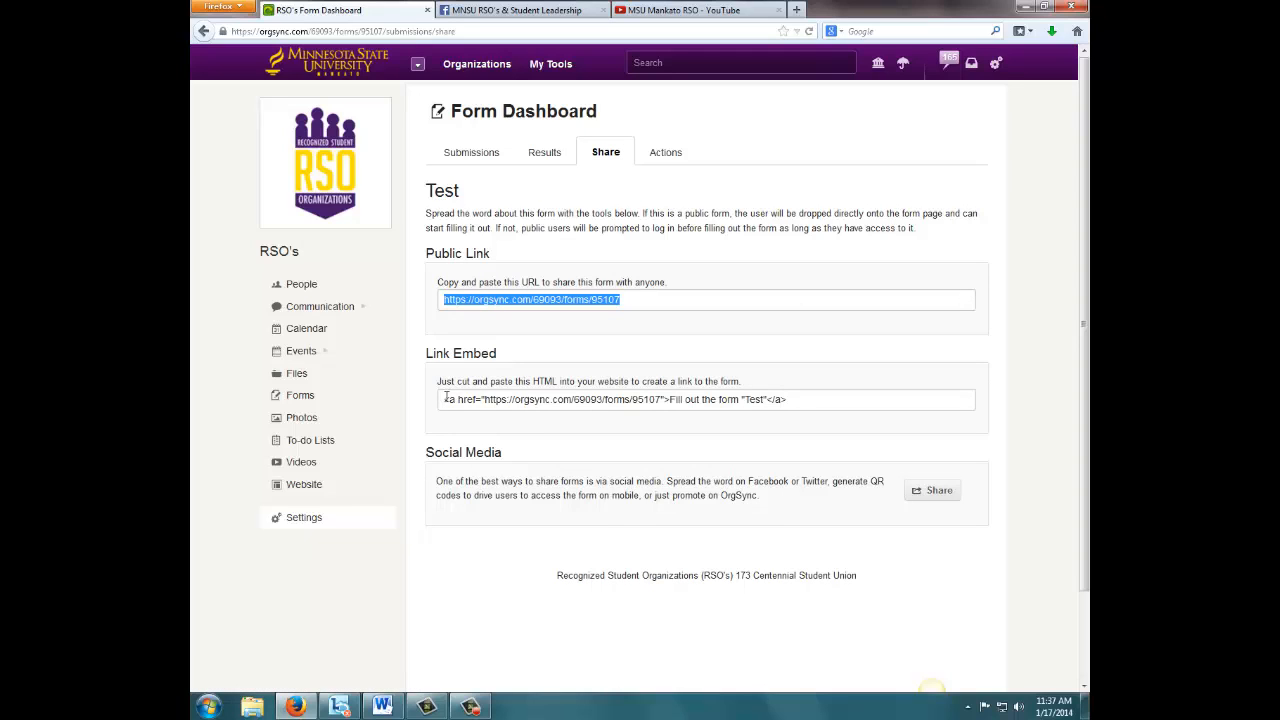
left_click(799, 400)
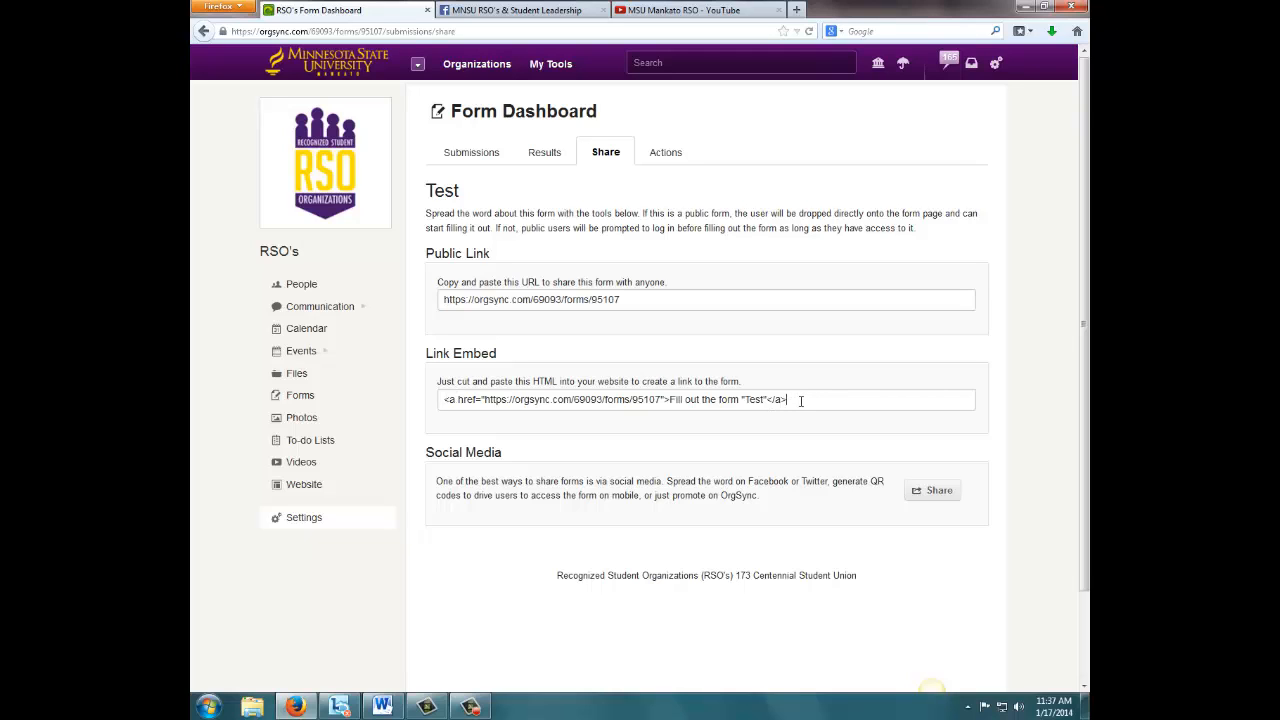
Look over the Test form's social media sharing options and link, and select its full public link
left_click(948, 494)
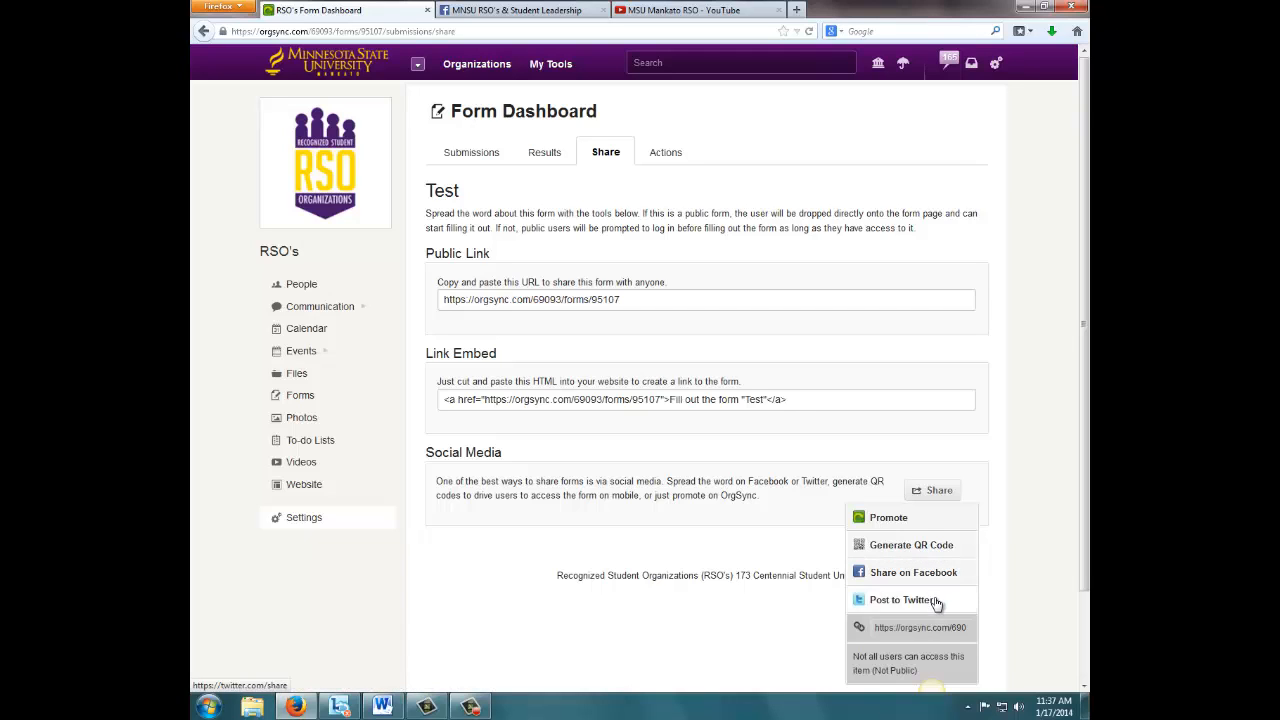
left_click(872, 630)
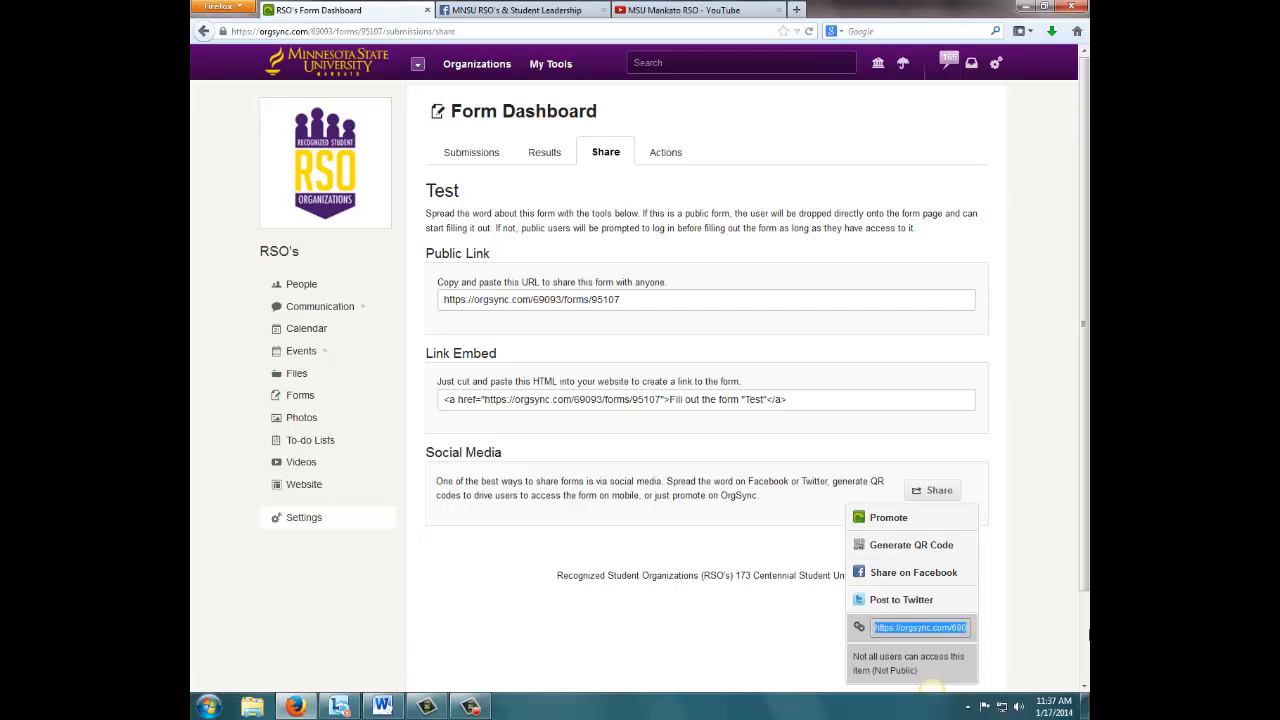
left_click_drag(874, 628, 905, 630)
left_click(660, 299)
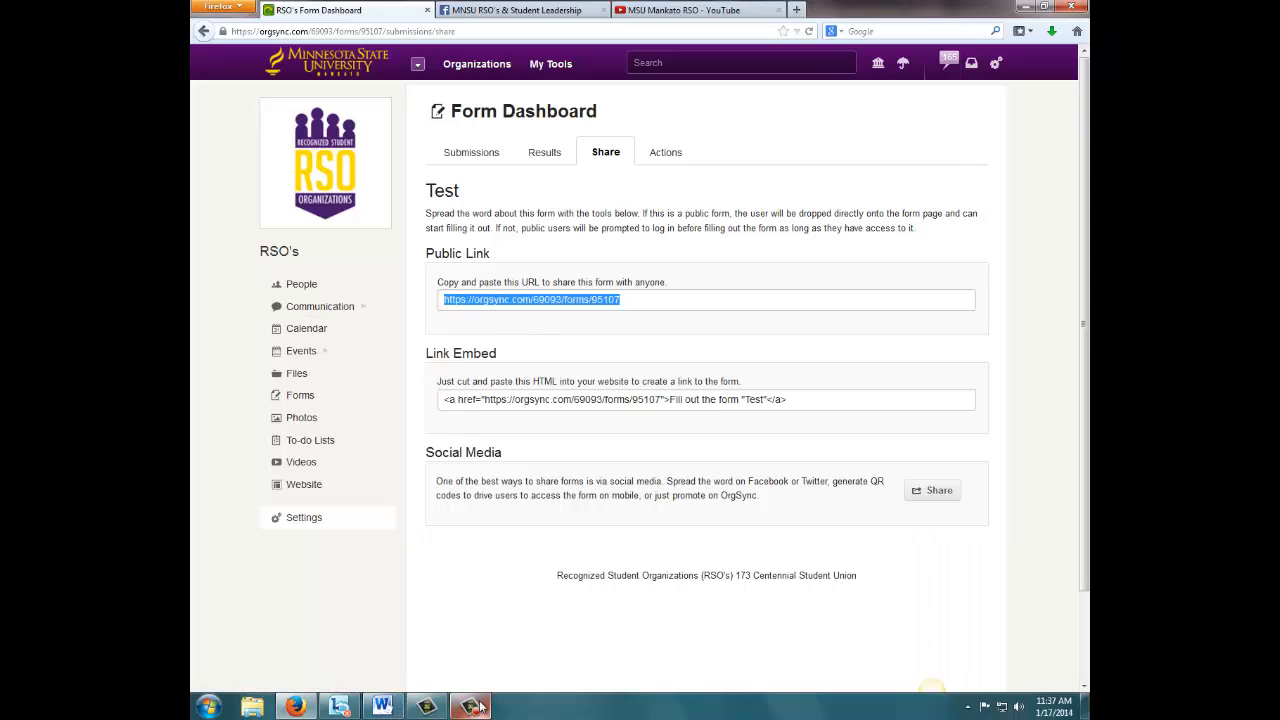
mouse_move(481, 708)
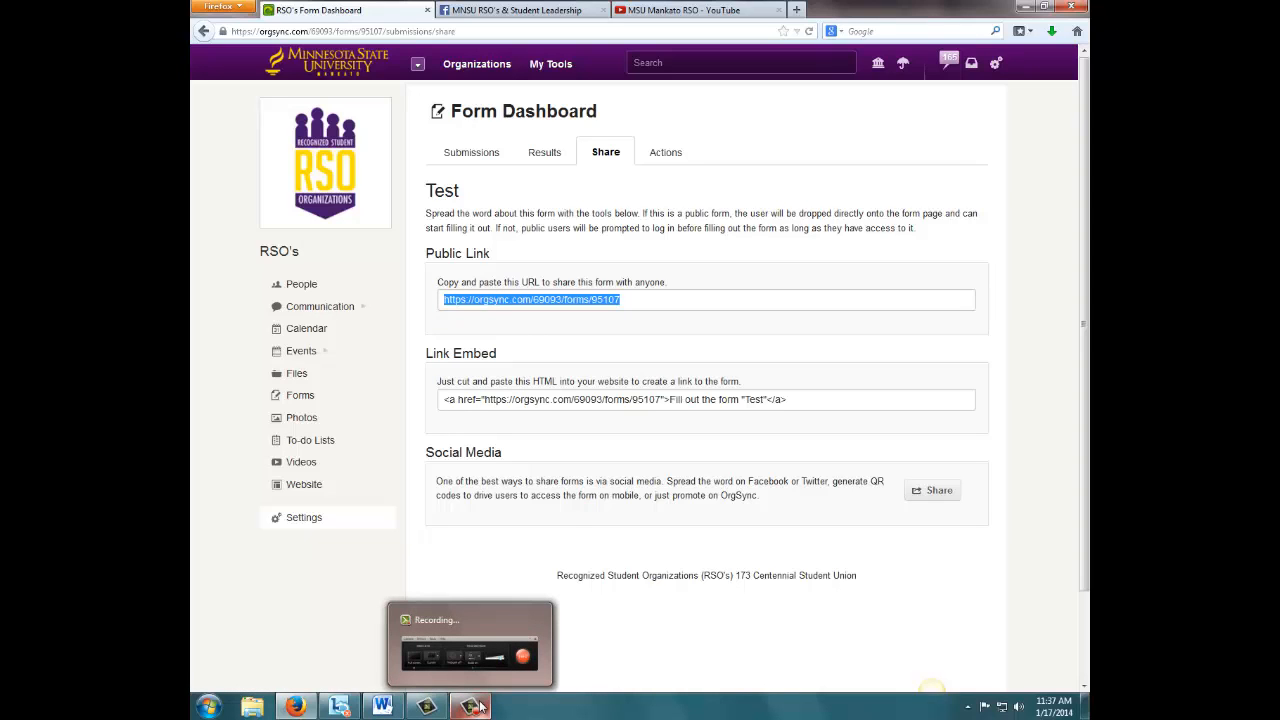
left_click(481, 708)
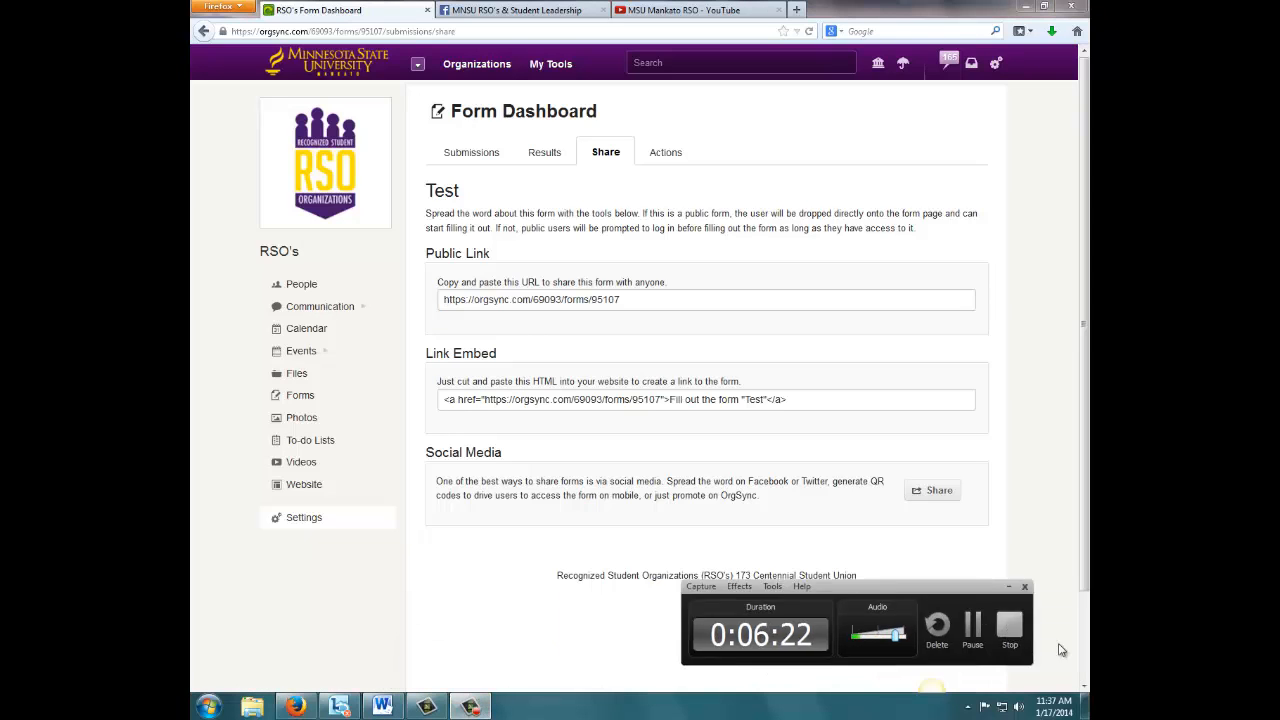